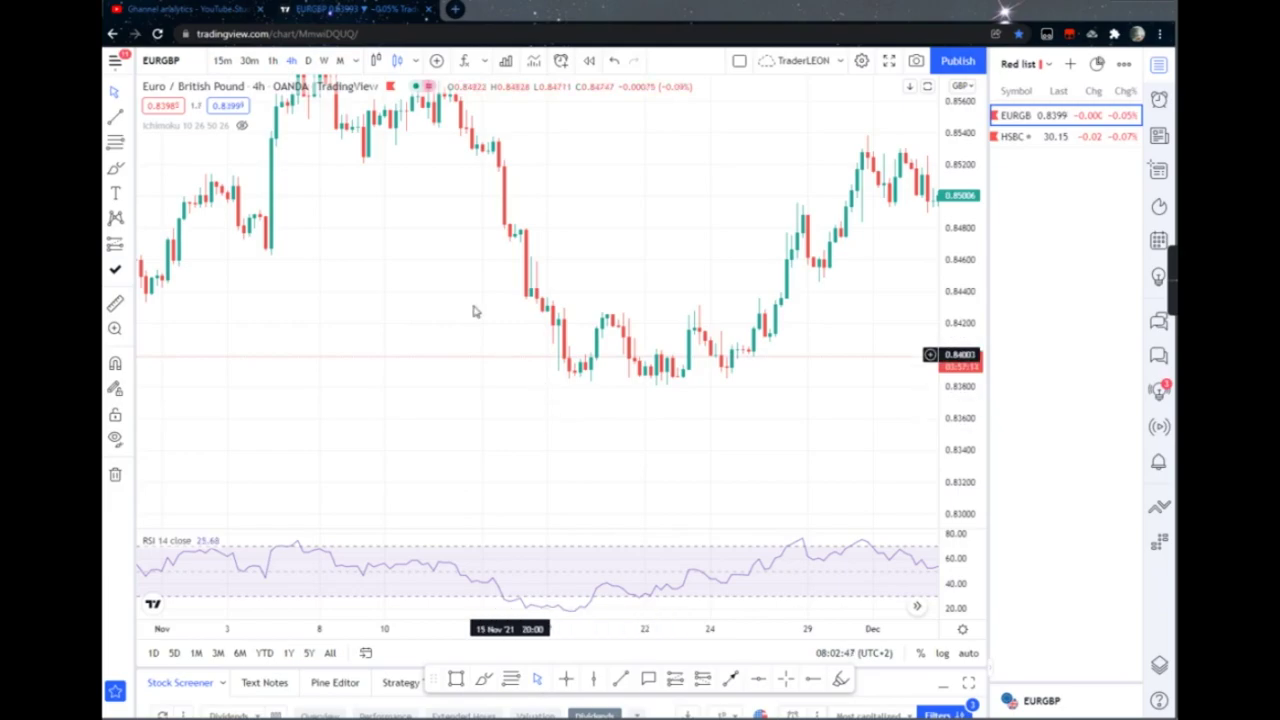
Draw a trend line from the 17 Nov low near 0.839 to the 19 Nov swing high
scroll(486, 326, "down", 2)
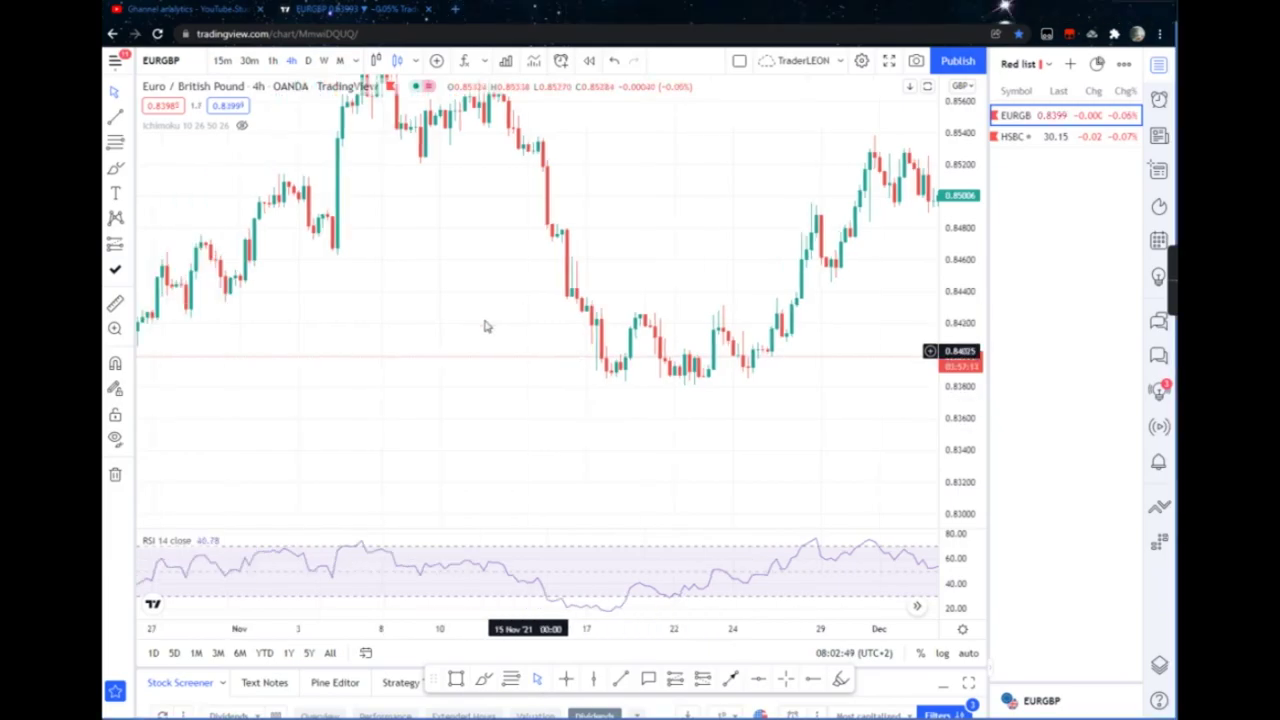
scroll(612, 412, "up", 1)
scroll(613, 412, "up", 1)
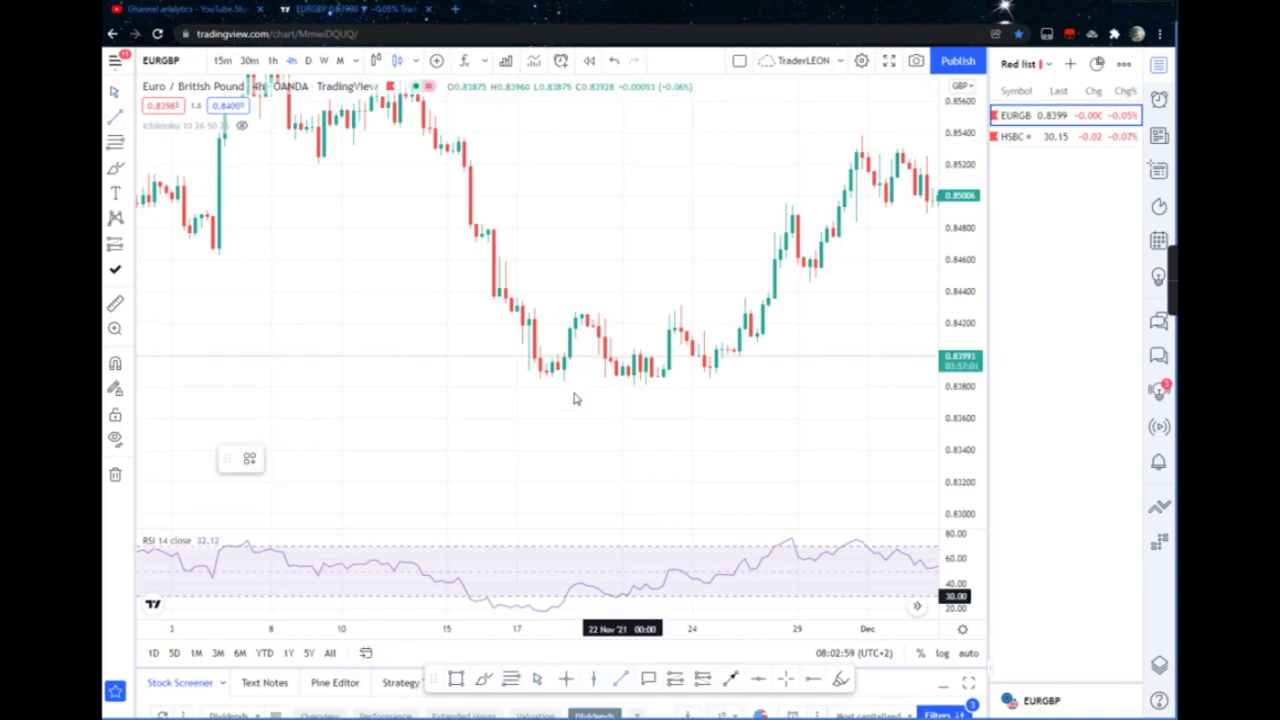
left_click(540, 376)
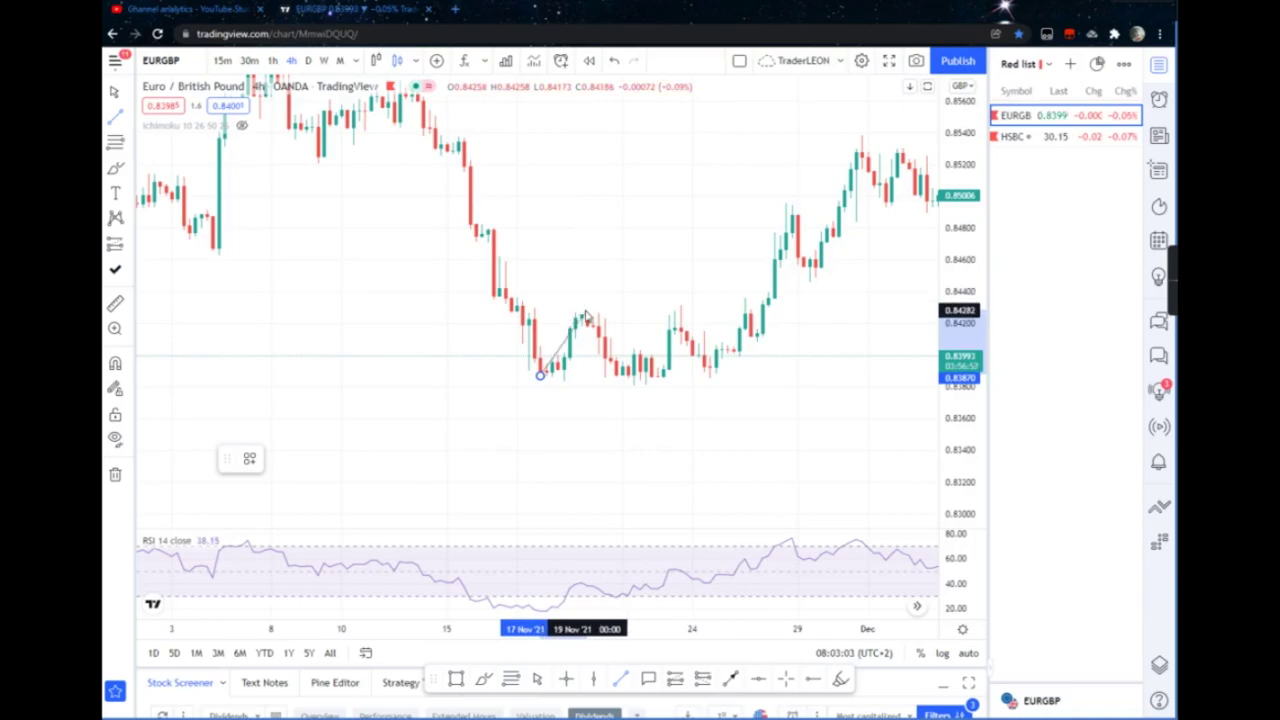
left_click(587, 312)
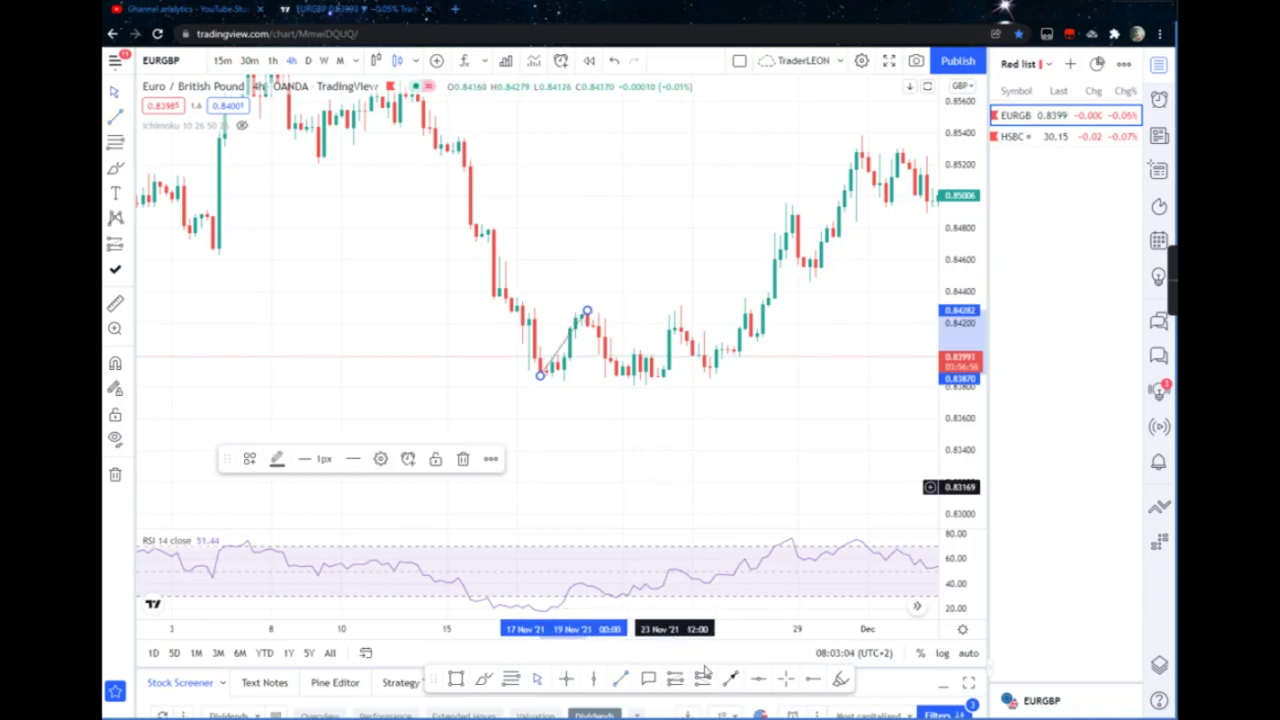
Draw a second trend line from that swing high down to the next low
left_click(620, 681)
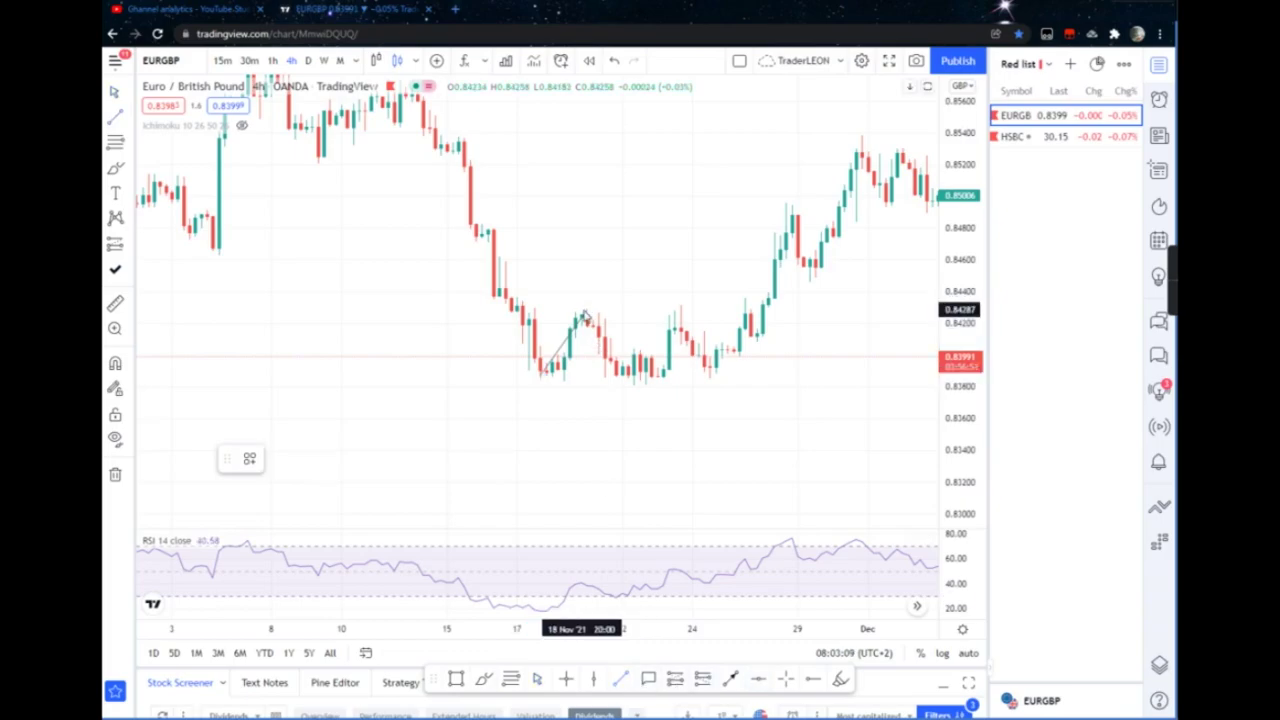
left_click(587, 312)
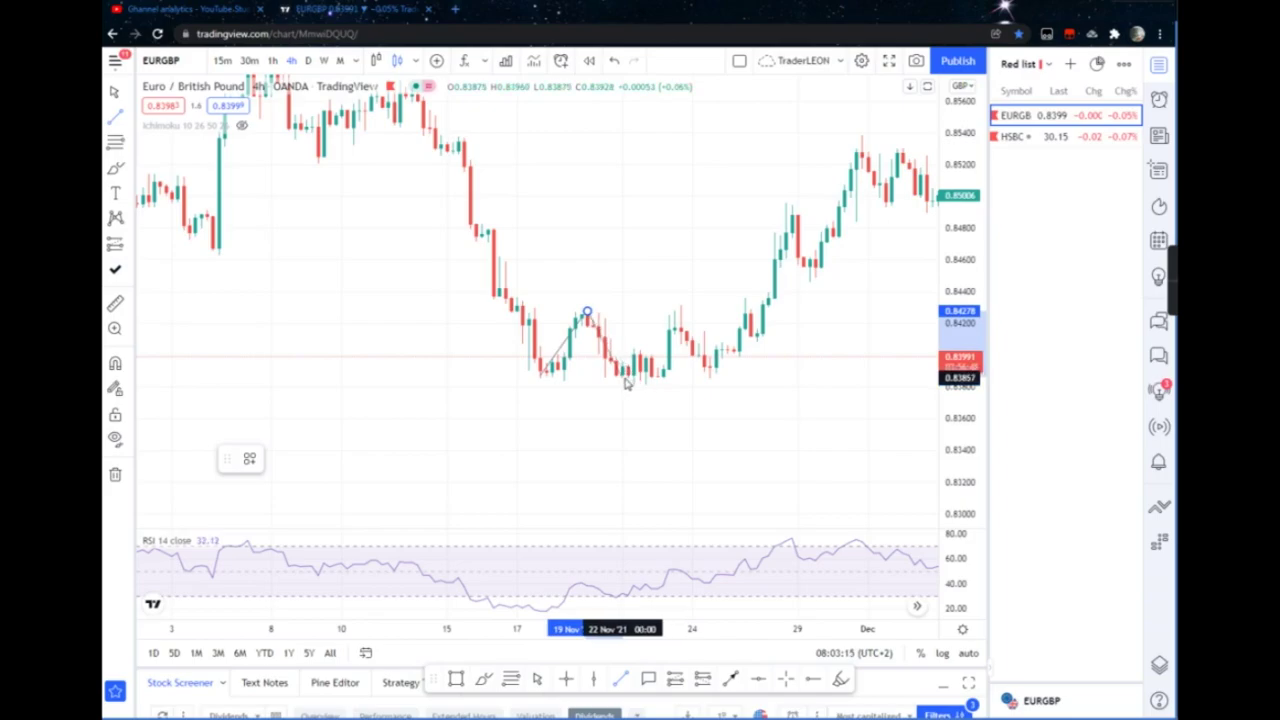
left_click(625, 383)
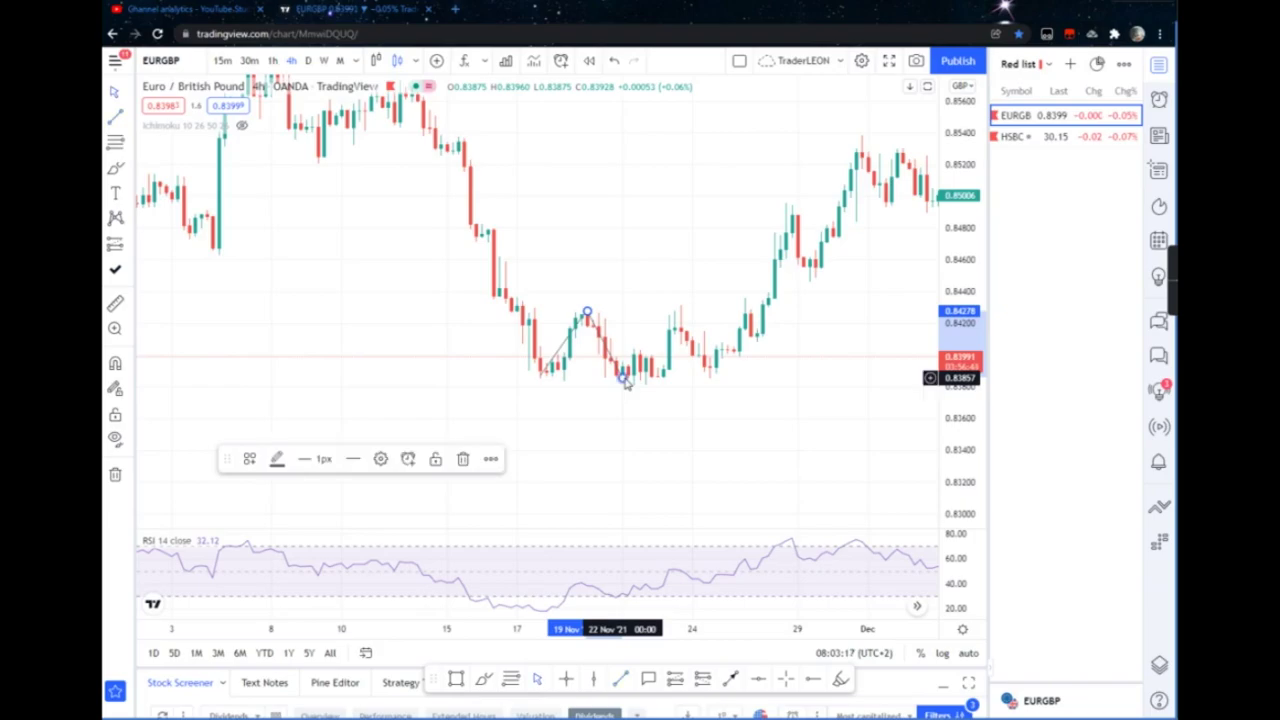
left_click(620, 291)
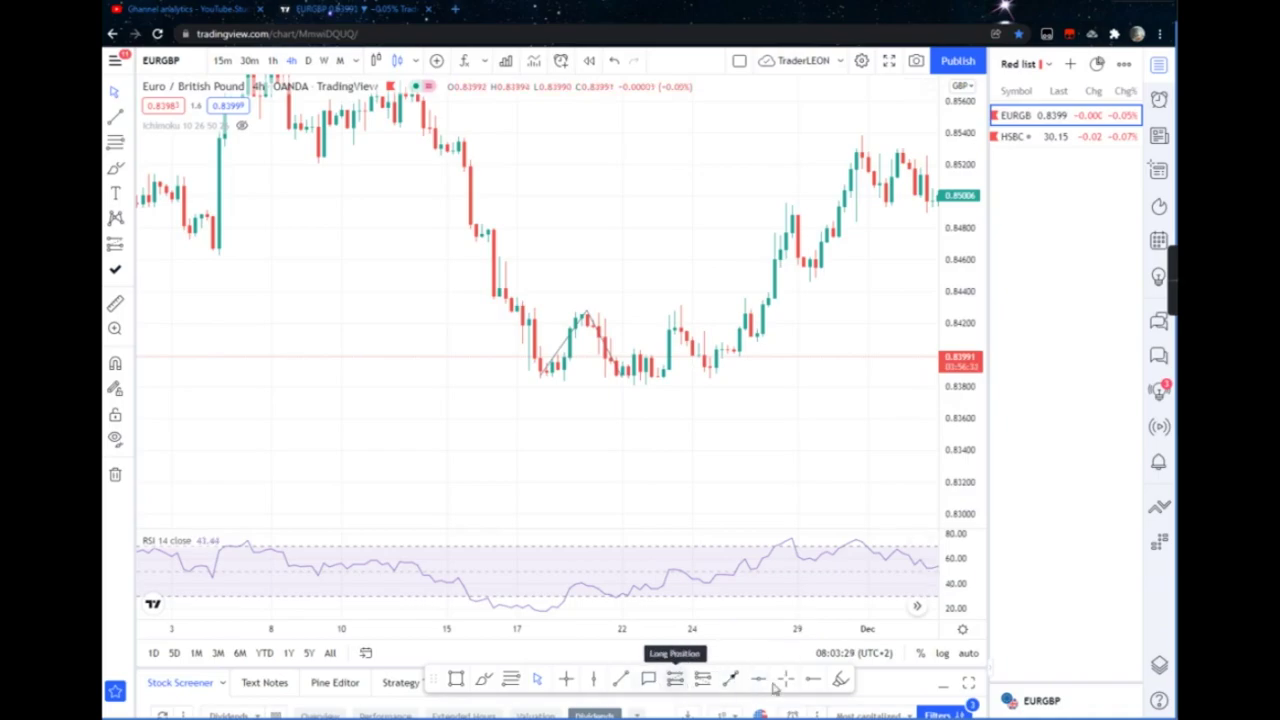
Place a horizontal ray at the 17 Nov low and drag it down to 0.83834
left_click(810, 682)
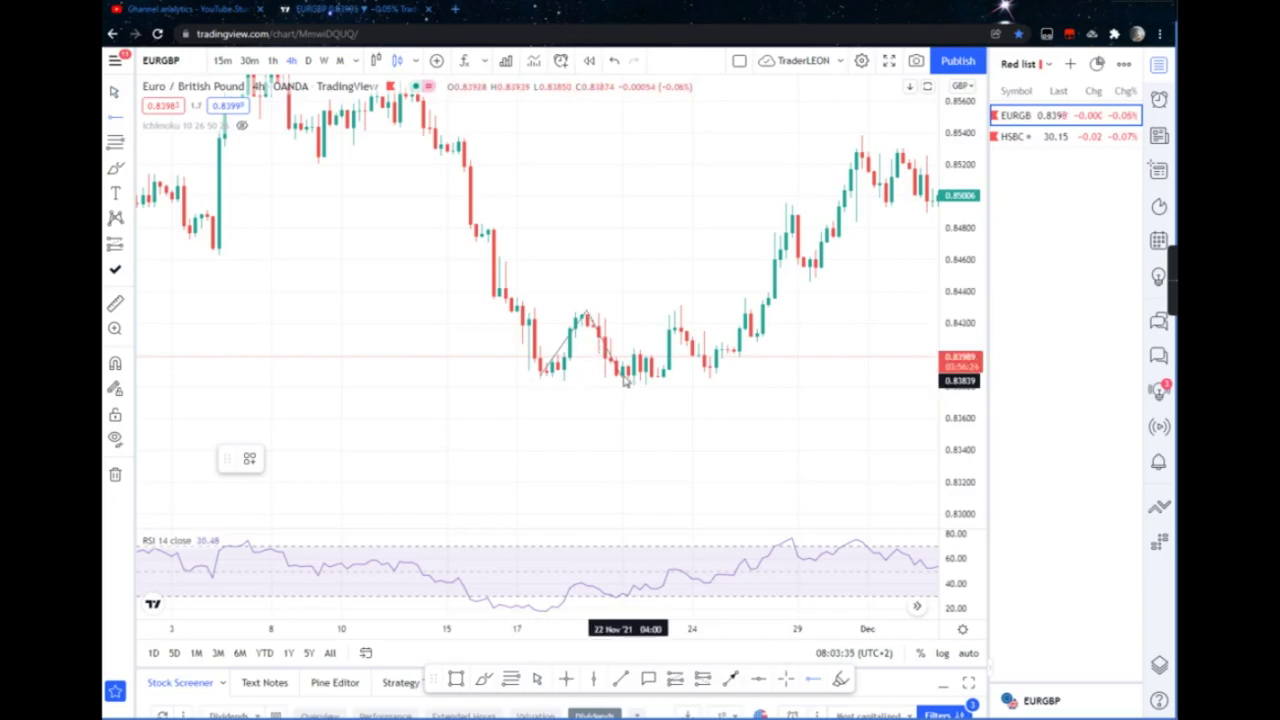
left_click(540, 378)
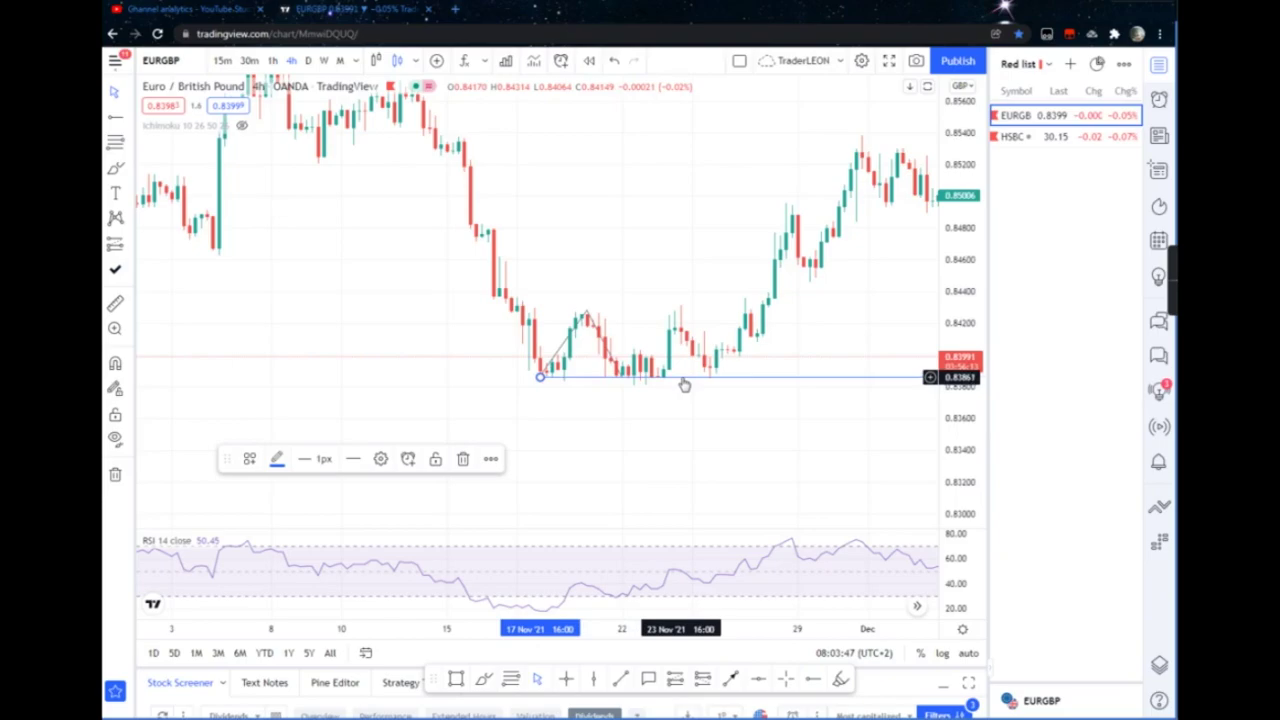
left_click(540, 390)
left_click_drag(540, 389, 540, 391)
left_click(540, 383)
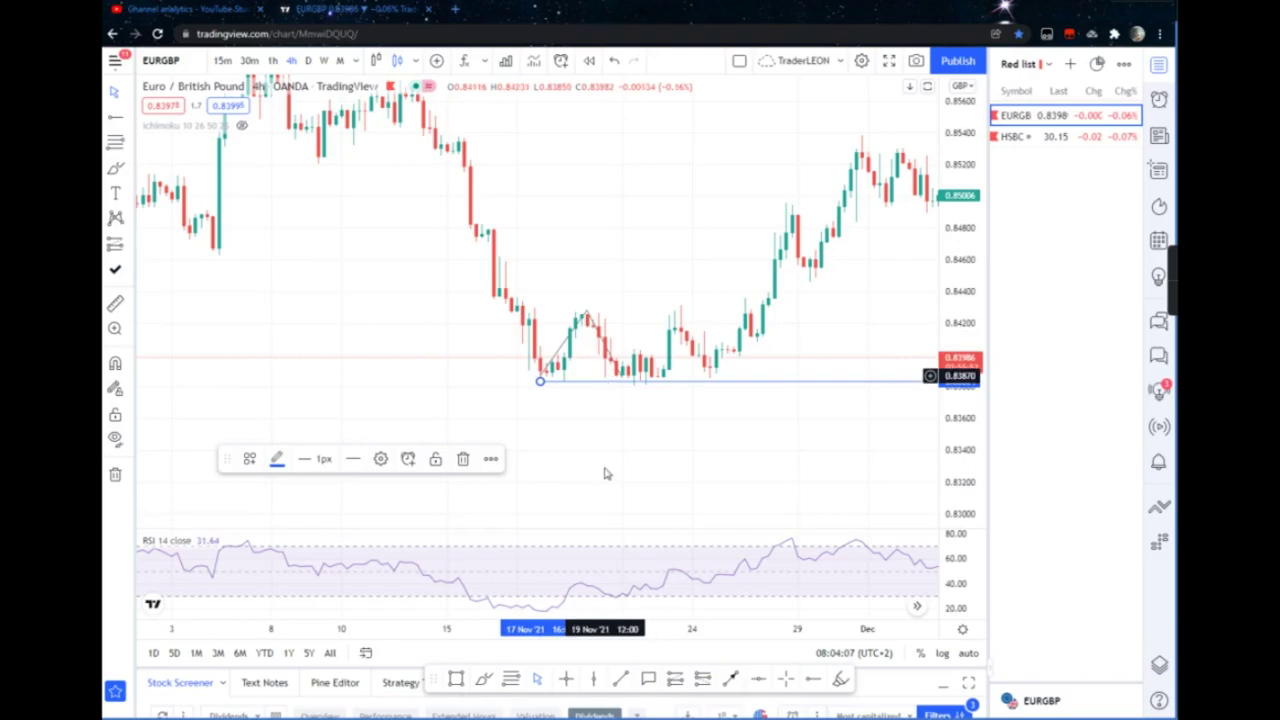
Place a long position at the 22 Nov lows (target 0.8436, stop 0.8350), then pan to later candles
left_click(675, 679)
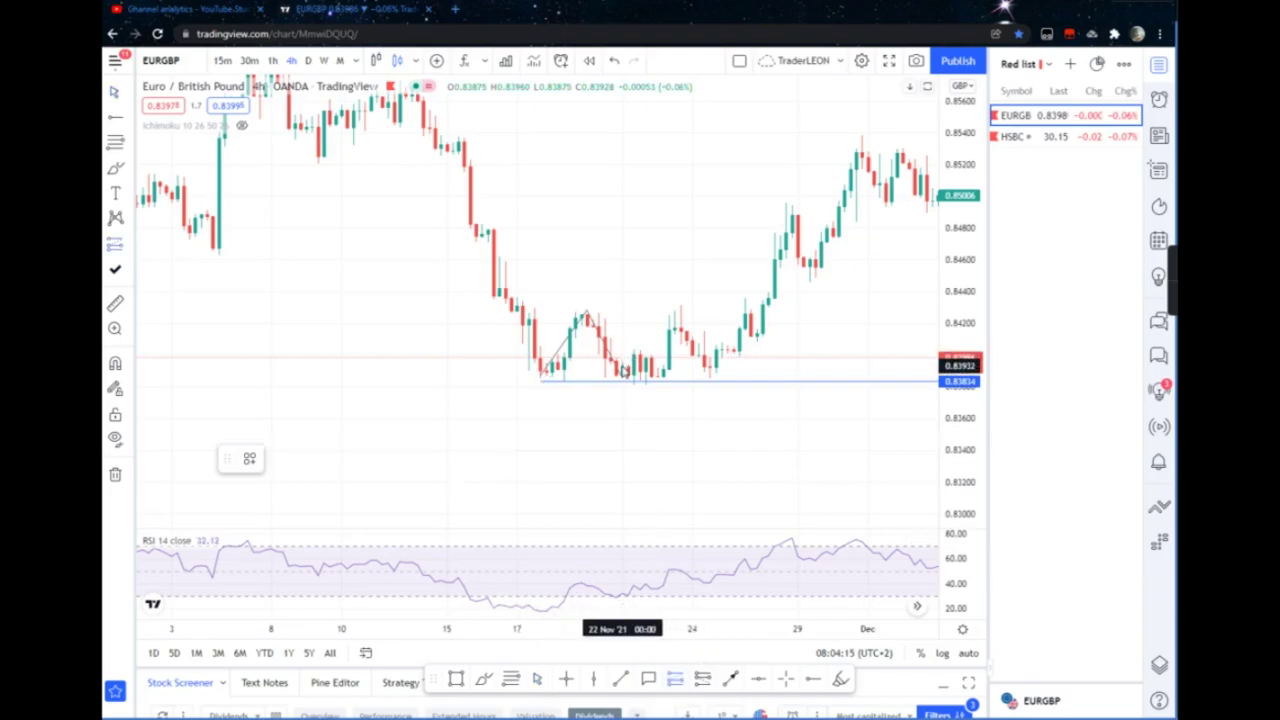
left_click(622, 370)
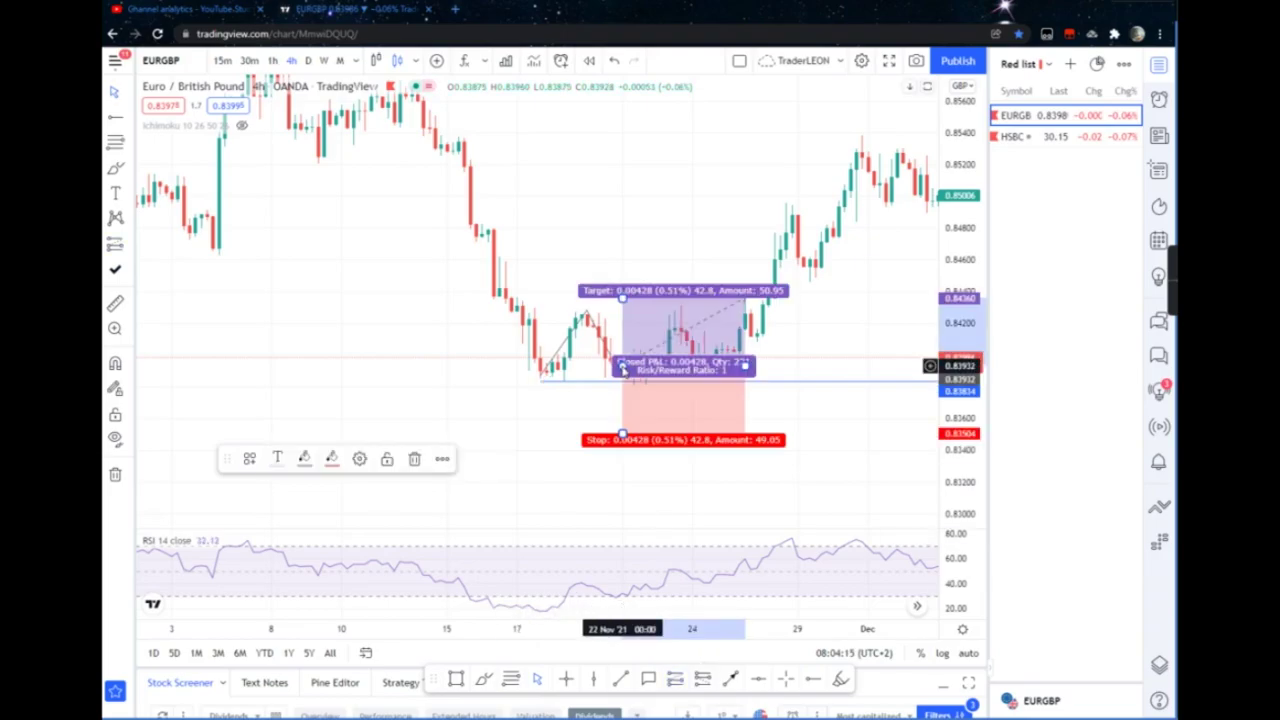
left_click(575, 428)
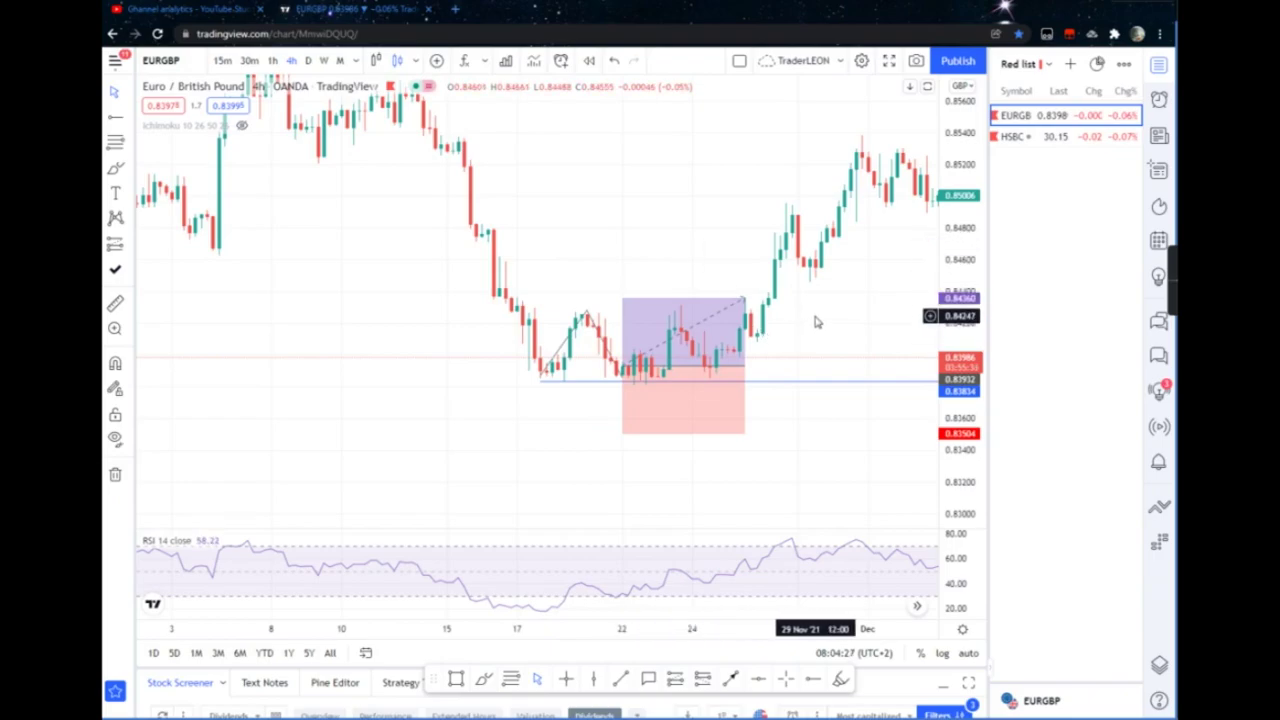
left_click_drag(780, 310, 636, 316)
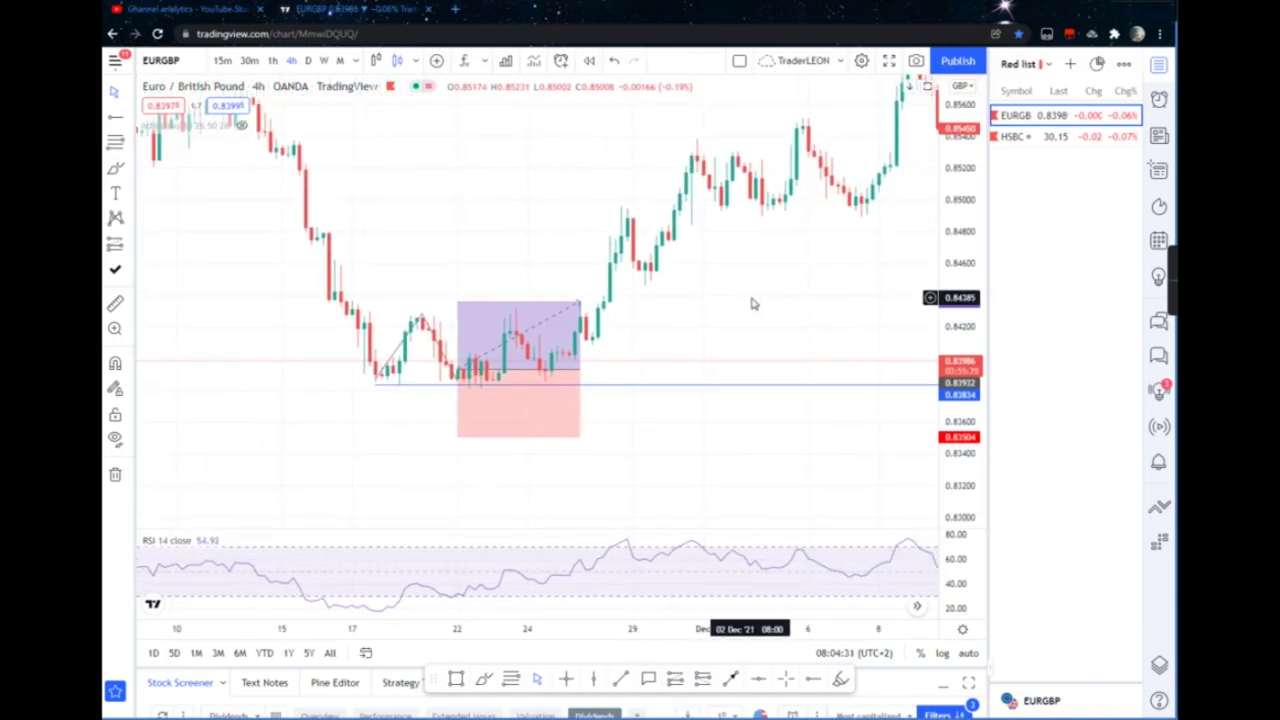
left_click_drag(754, 343, 740, 446)
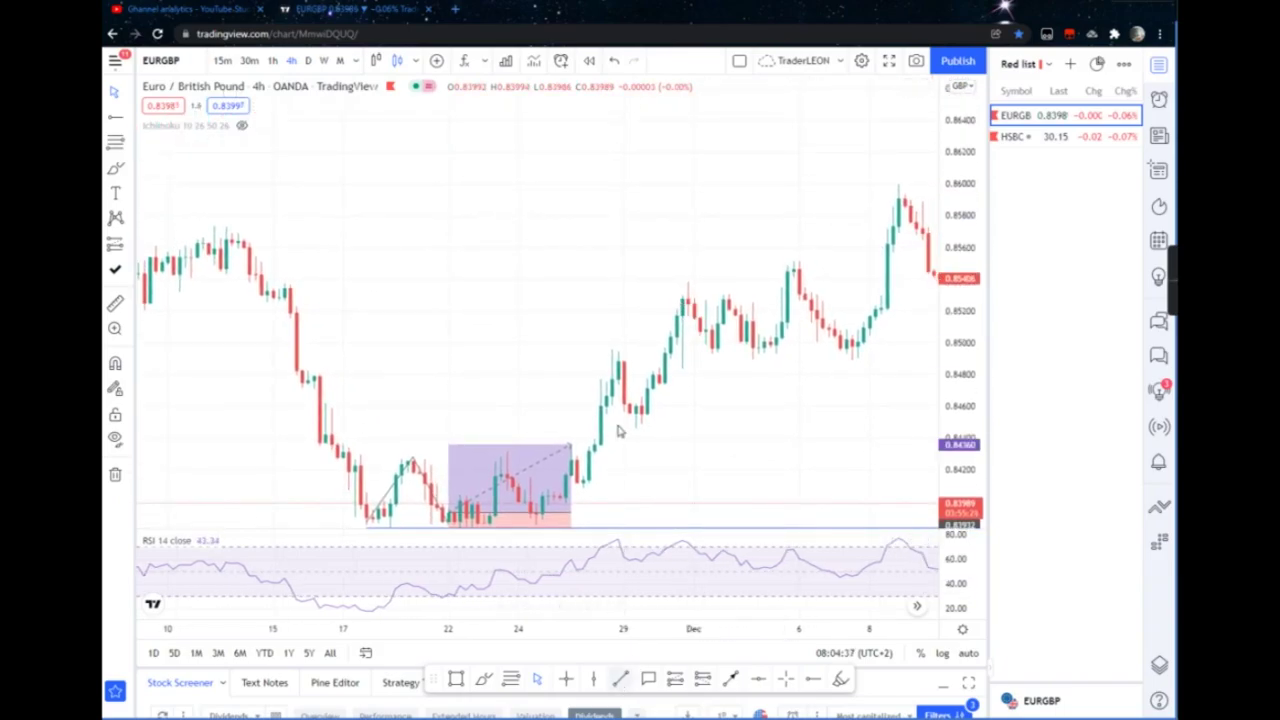
Cancel two stray drawings, then place a horizontal resistance ray at the 29 Nov high near 0.8537
left_click(681, 295)
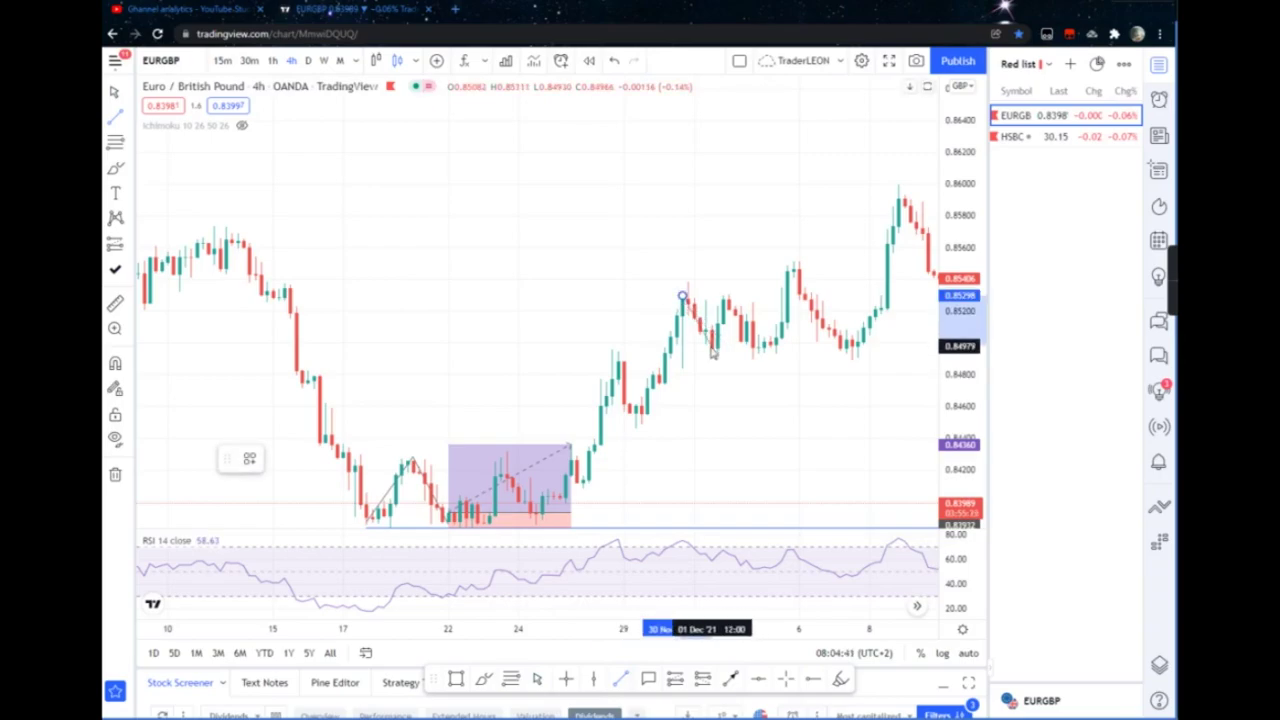
key("Escape")
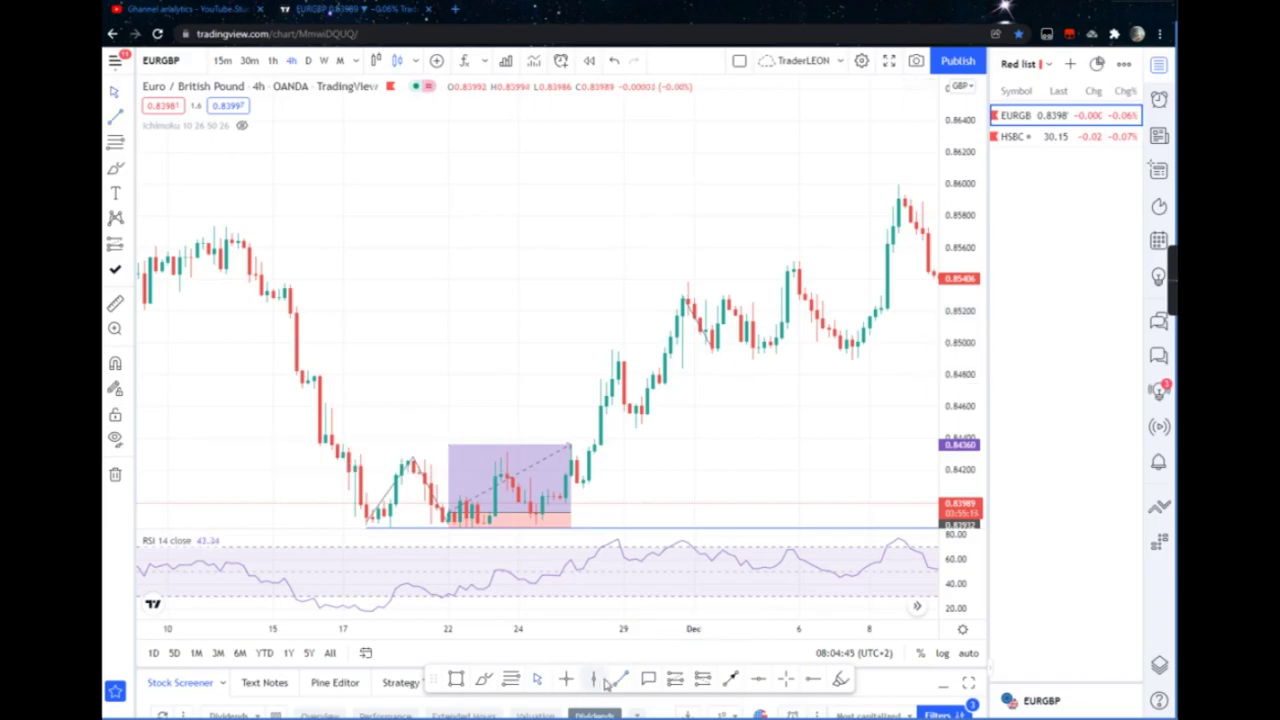
left_click(711, 349)
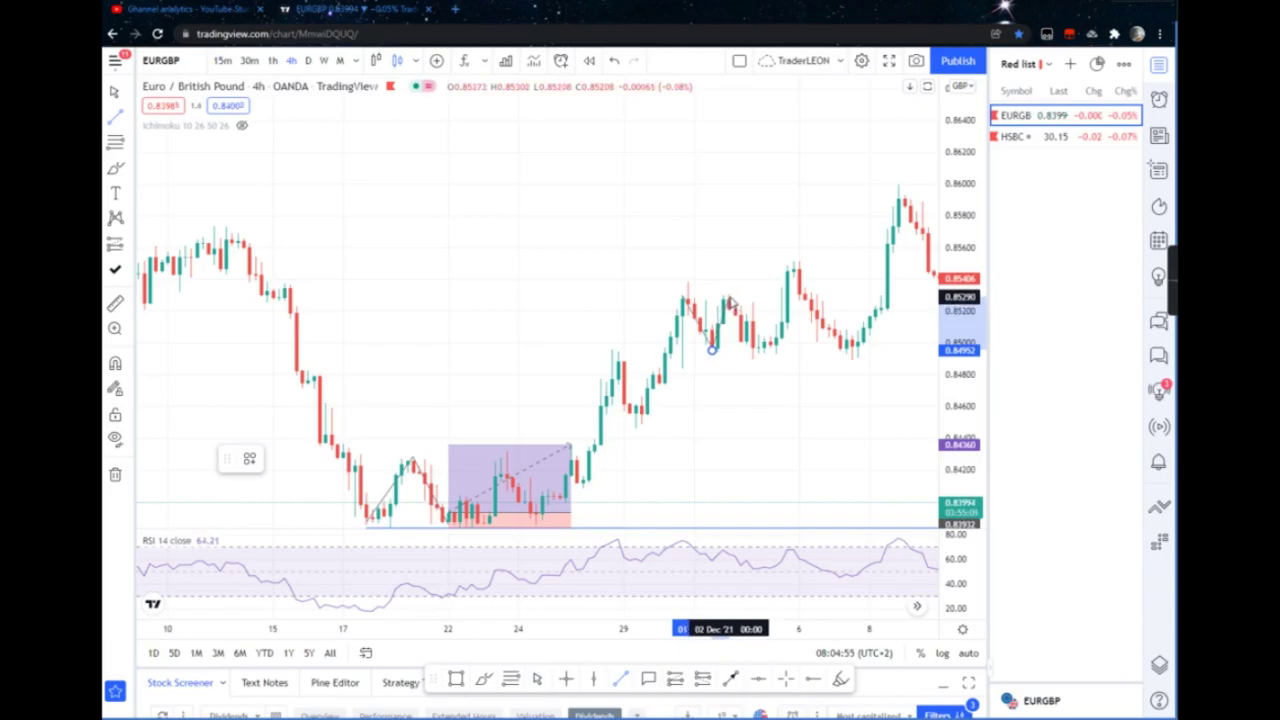
key("Escape")
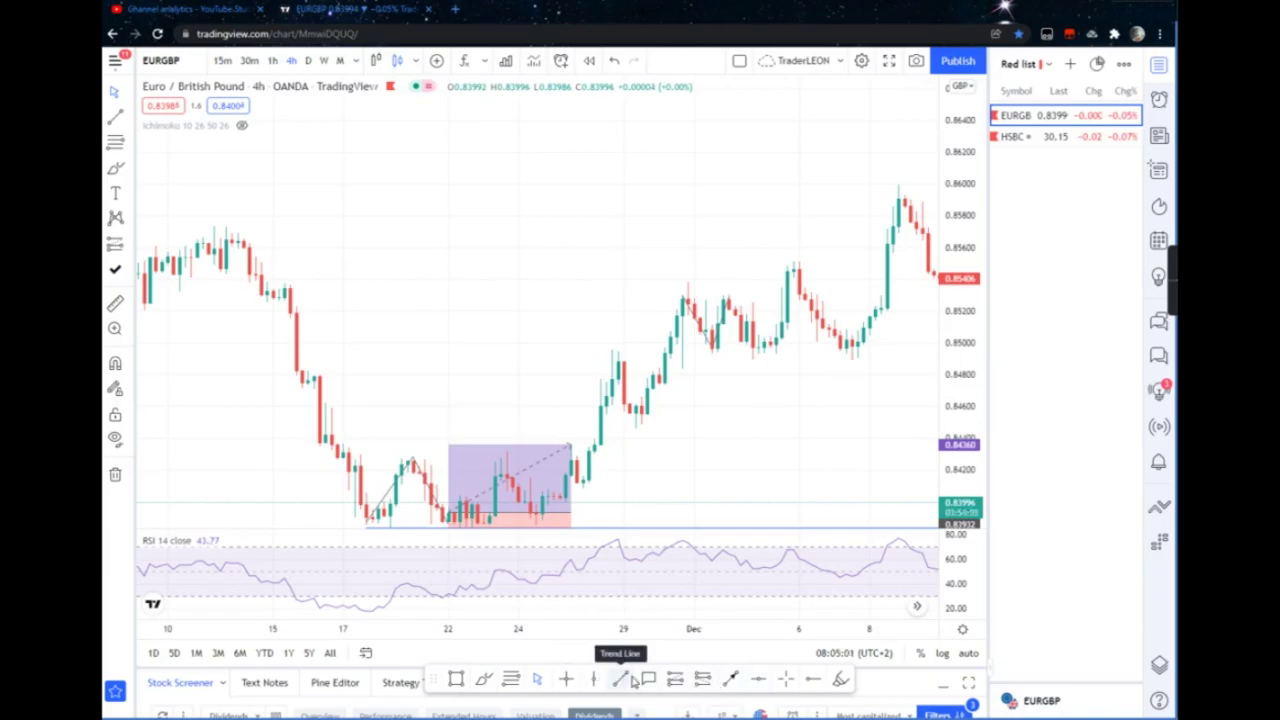
left_click(811, 681)
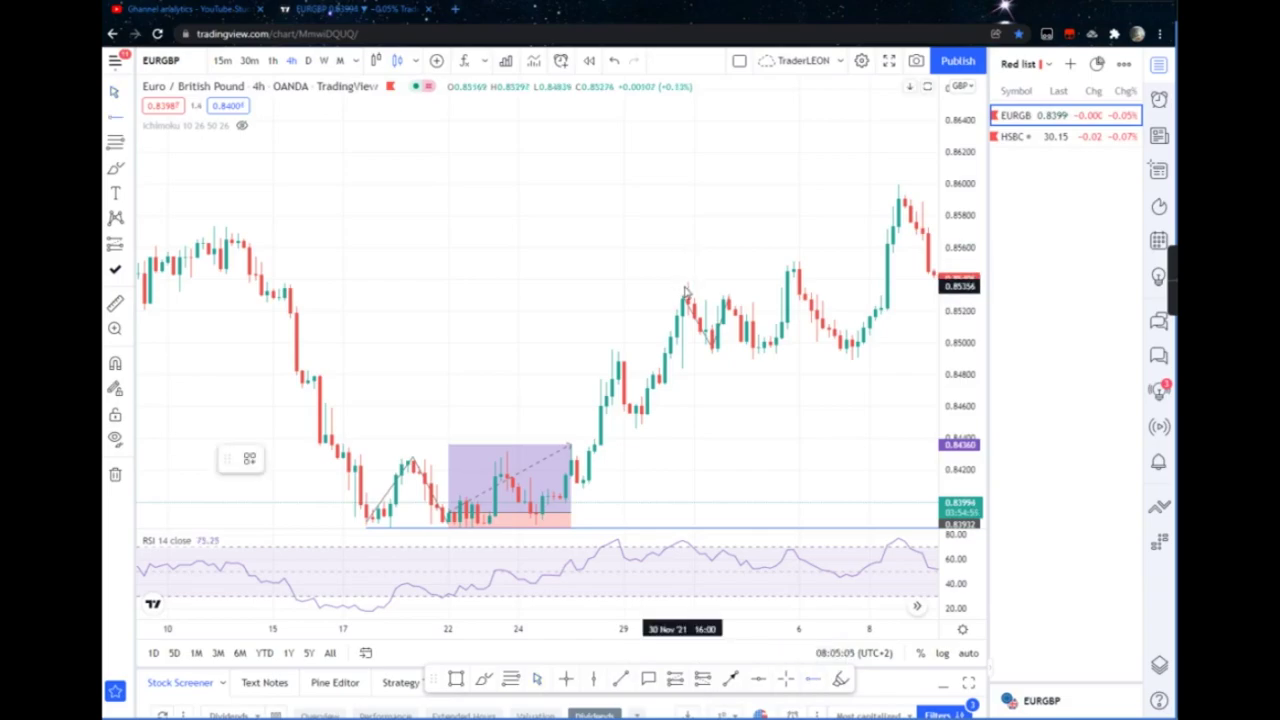
left_click(687, 283)
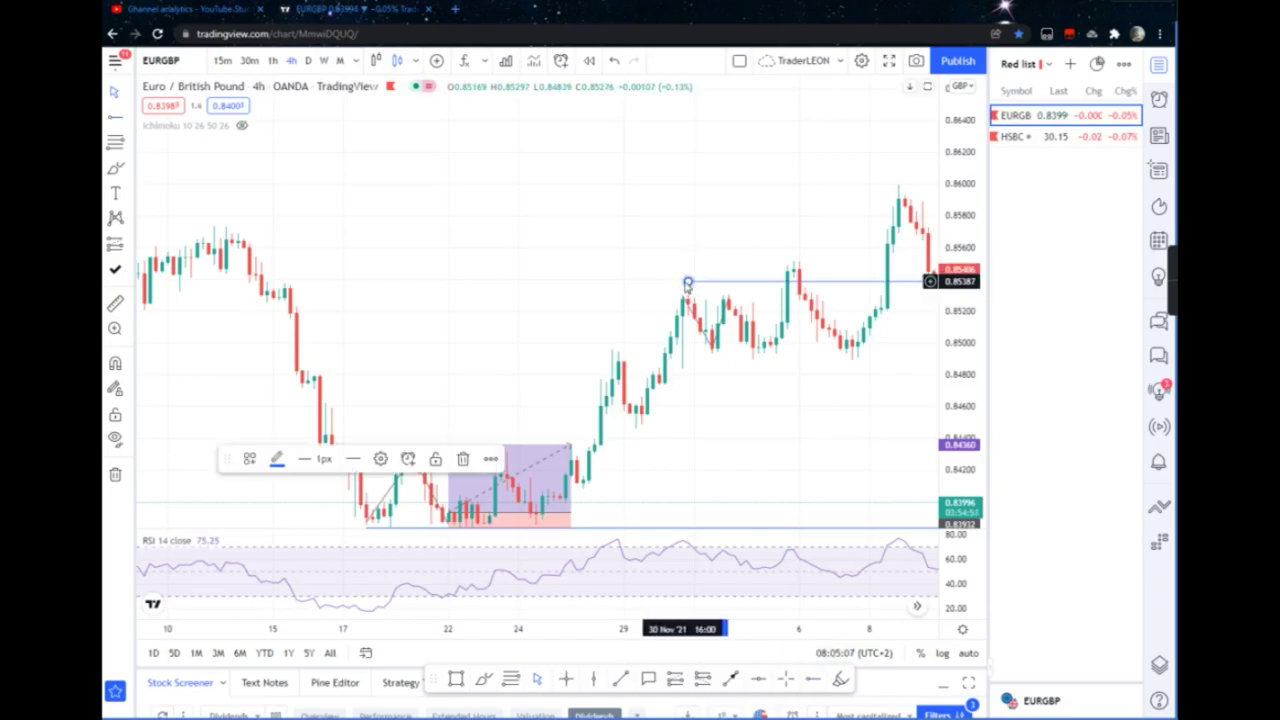
left_click_drag(687, 283, 653, 285)
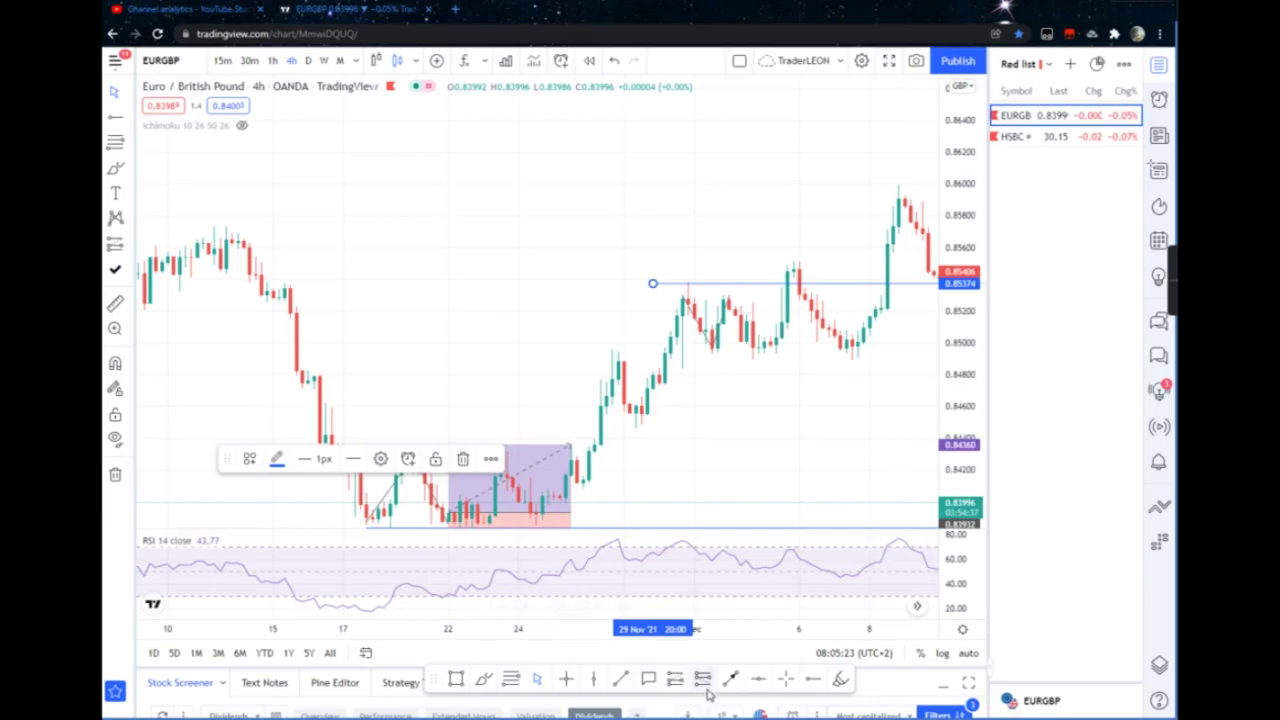
Place a short position box on the early-December rally: entry 0.8522, stop 0.8566, target 0.8478
left_click(730, 622)
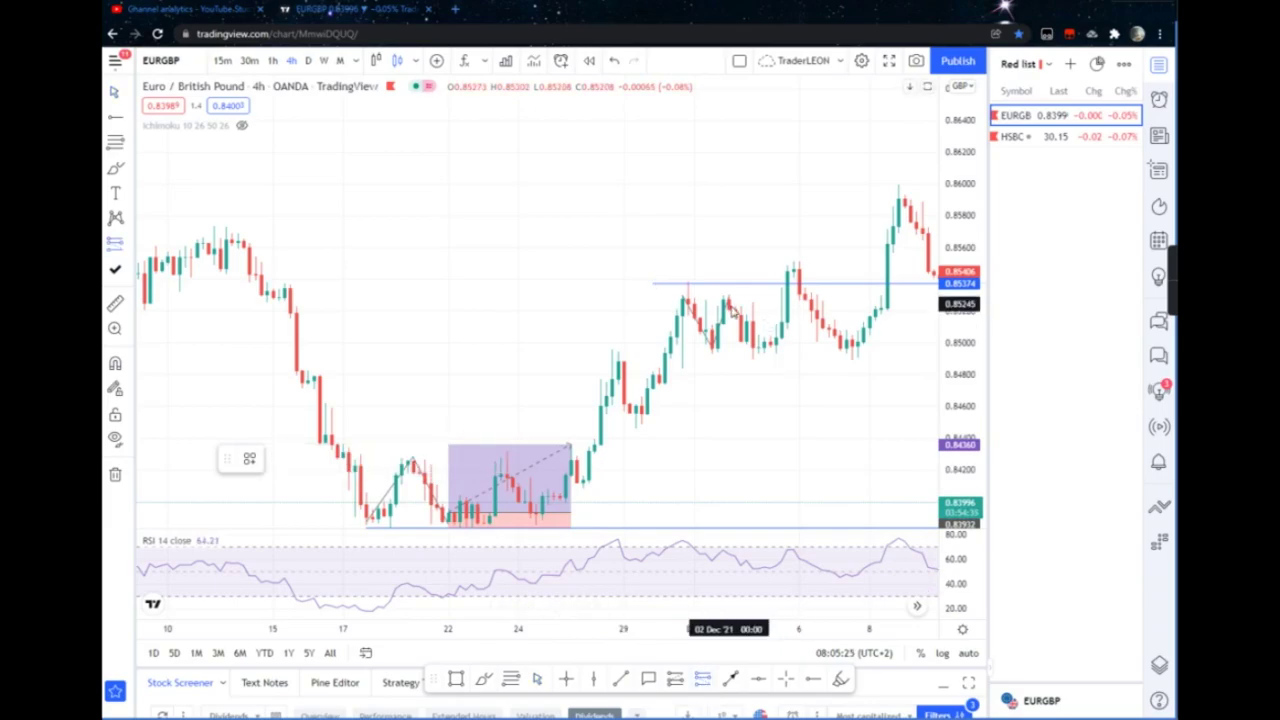
left_click(730, 311)
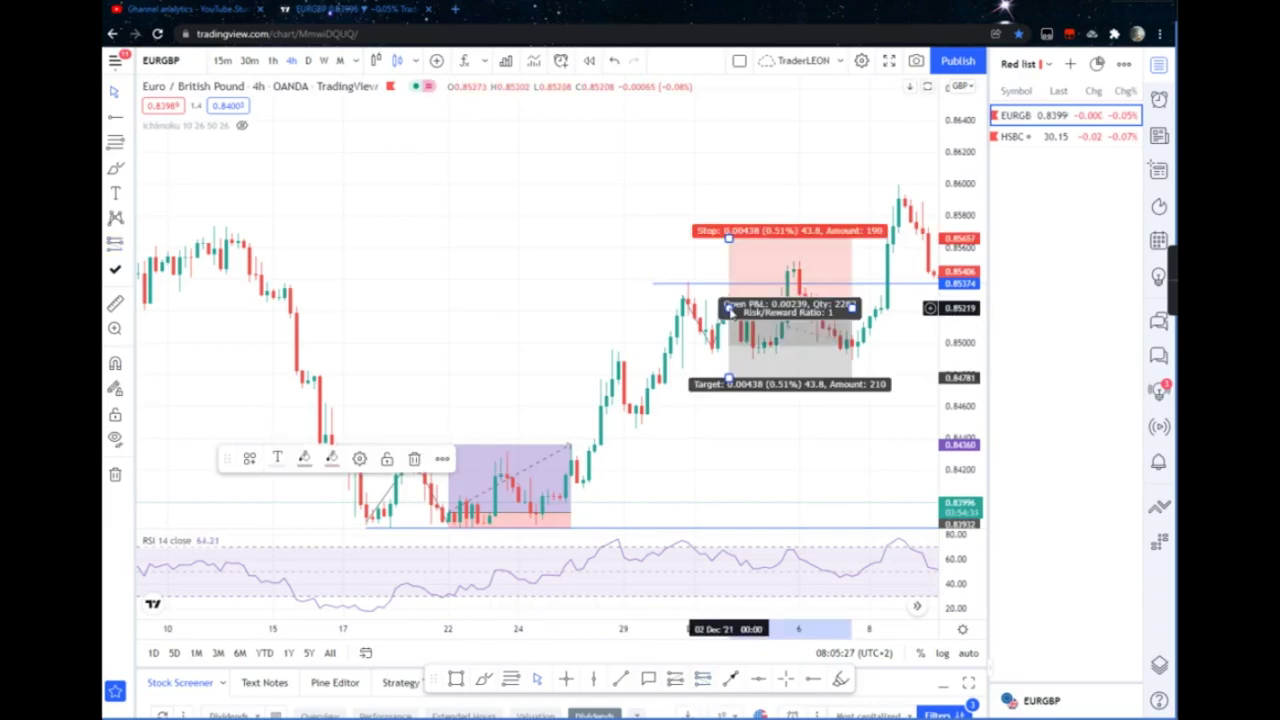
left_click(703, 167)
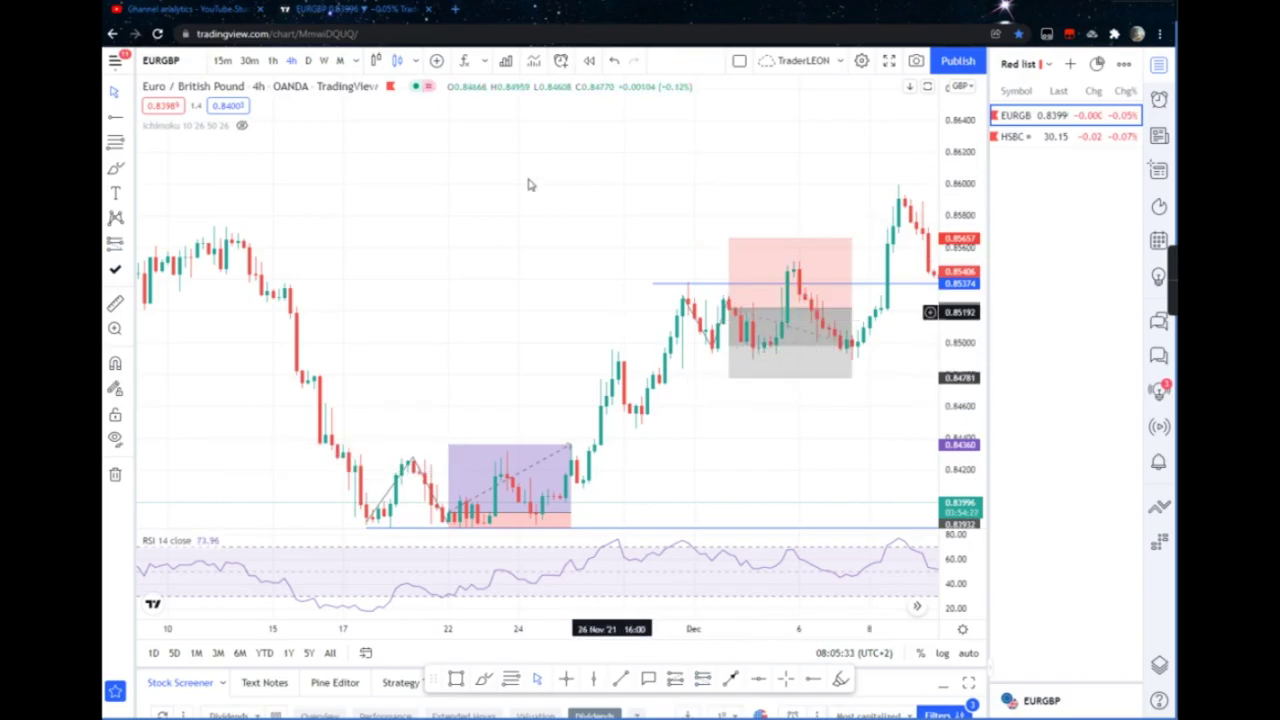
Pan into December to review the short box's figures, then re-centre the chart
scroll(530, 184, "down", 4)
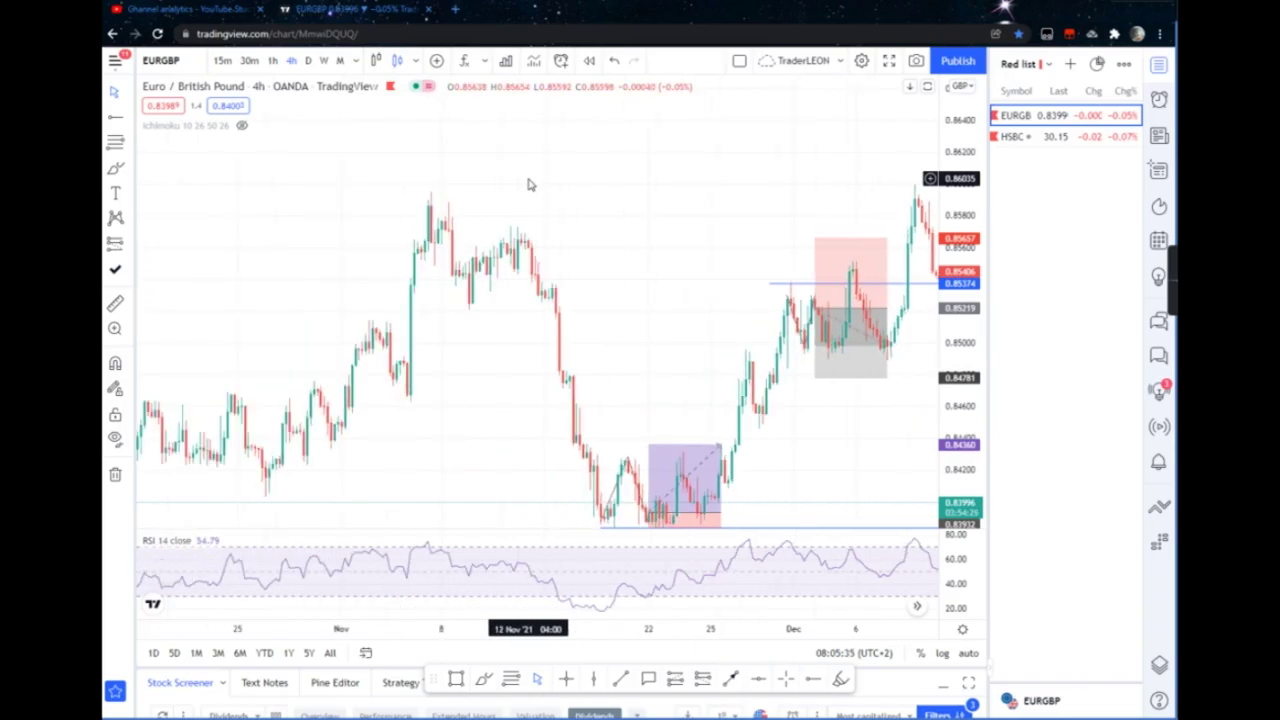
scroll(530, 184, "down", 3)
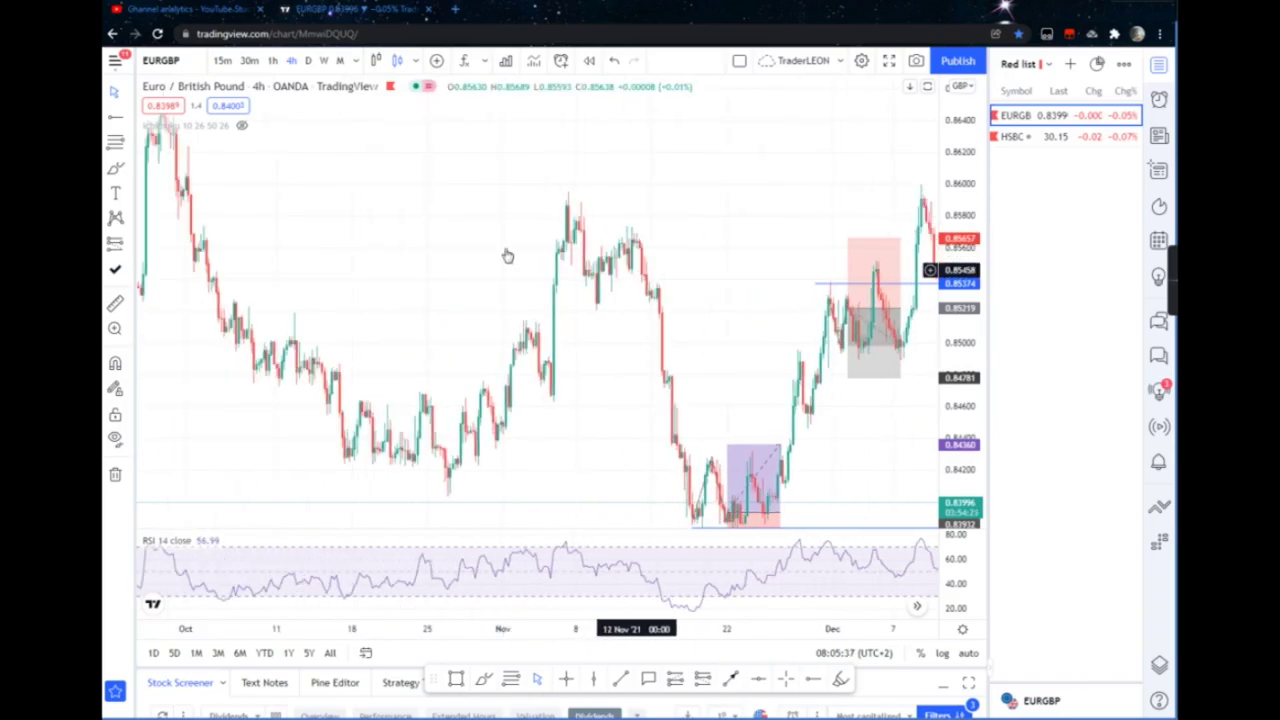
left_click_drag(684, 258, 470, 205)
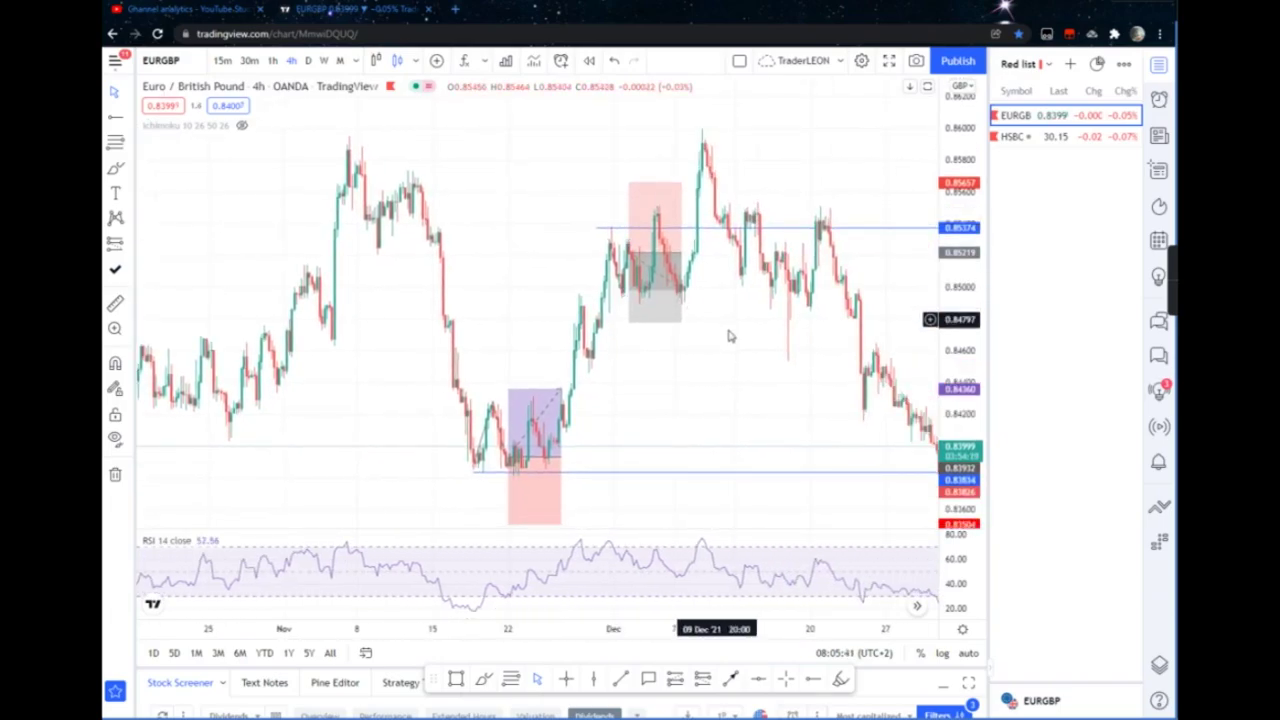
left_click_drag(651, 343, 617, 334)
left_click(633, 266)
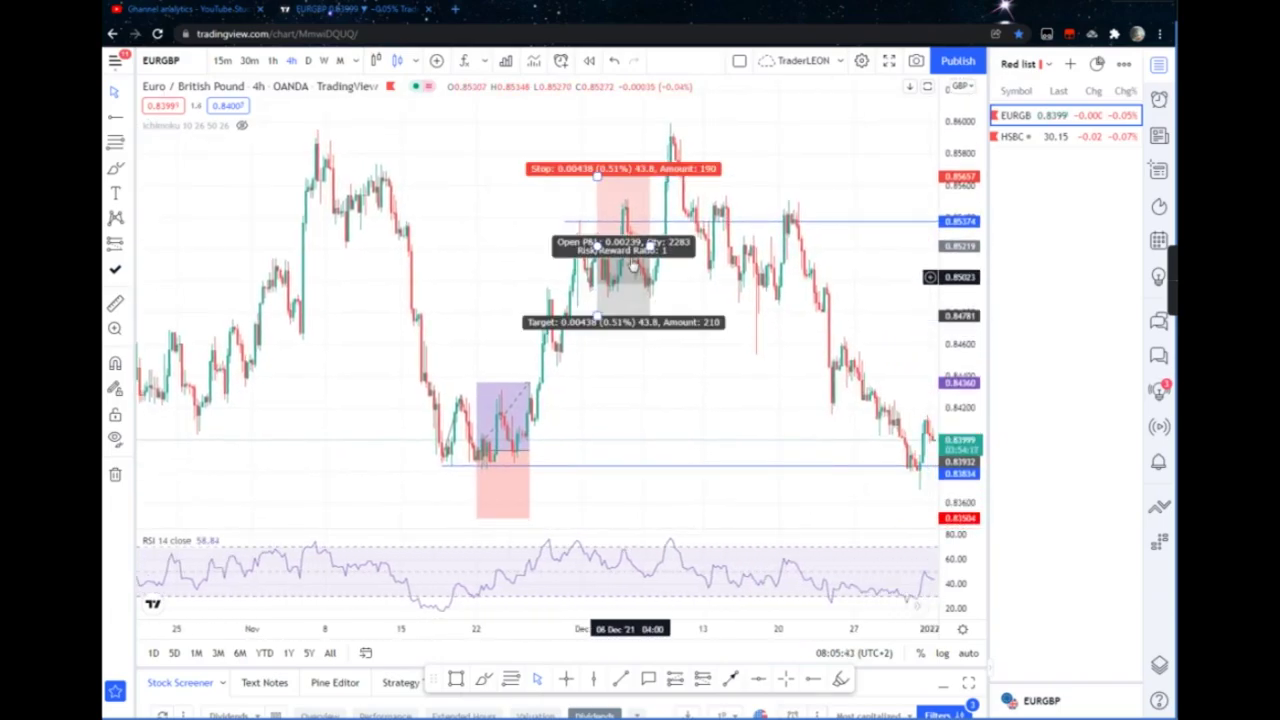
left_click(708, 366)
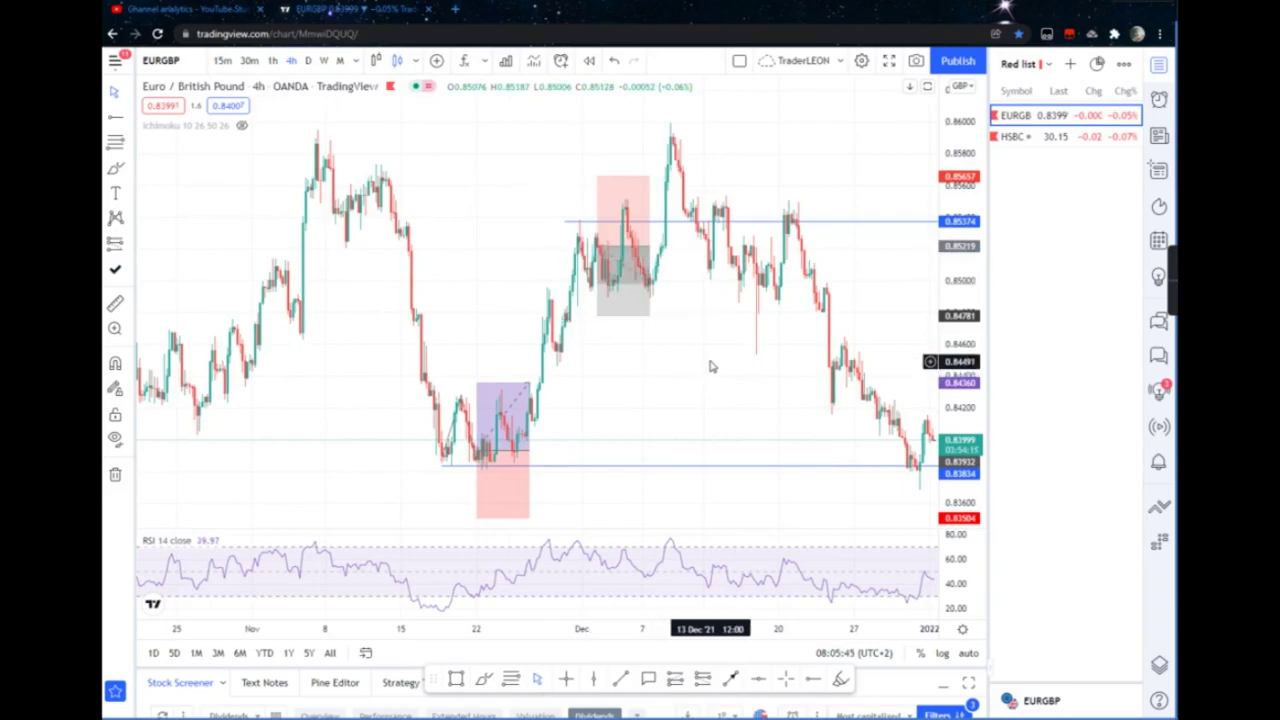
left_click_drag(623, 363, 485, 352)
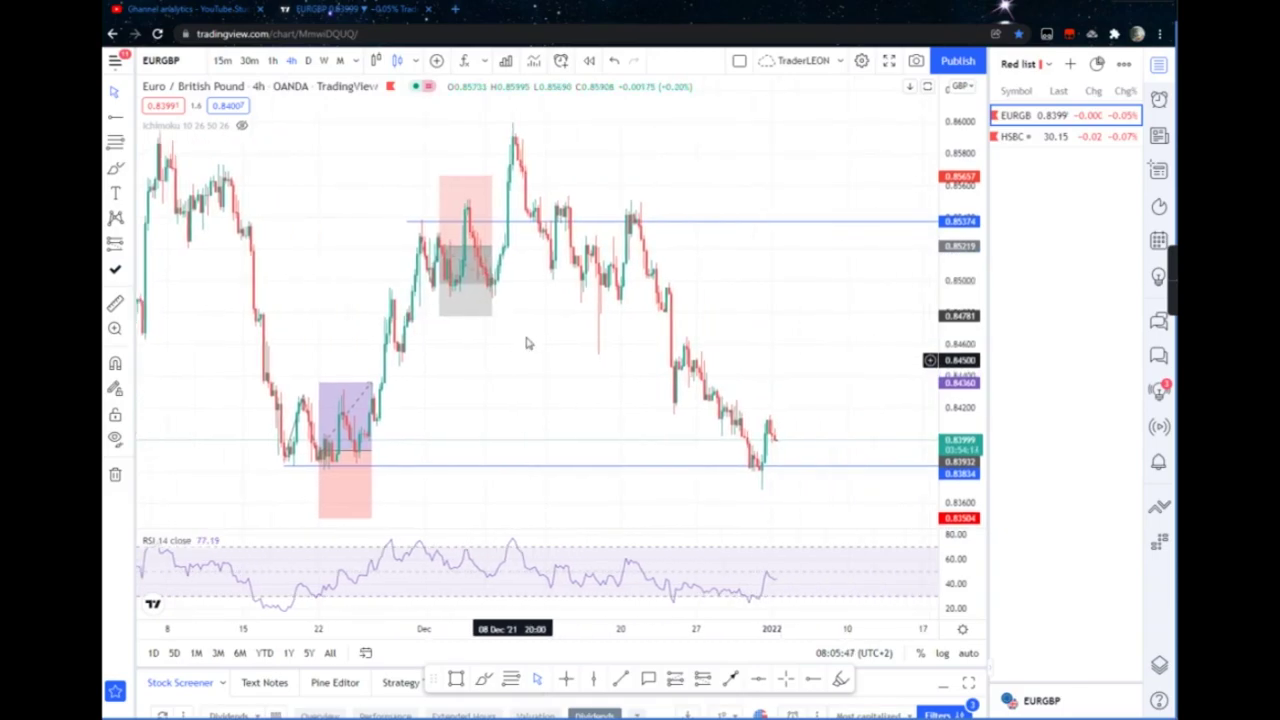
scroll(619, 352, "up", 1)
scroll(619, 352, "up", 5)
left_click_drag(460, 349, 882, 392)
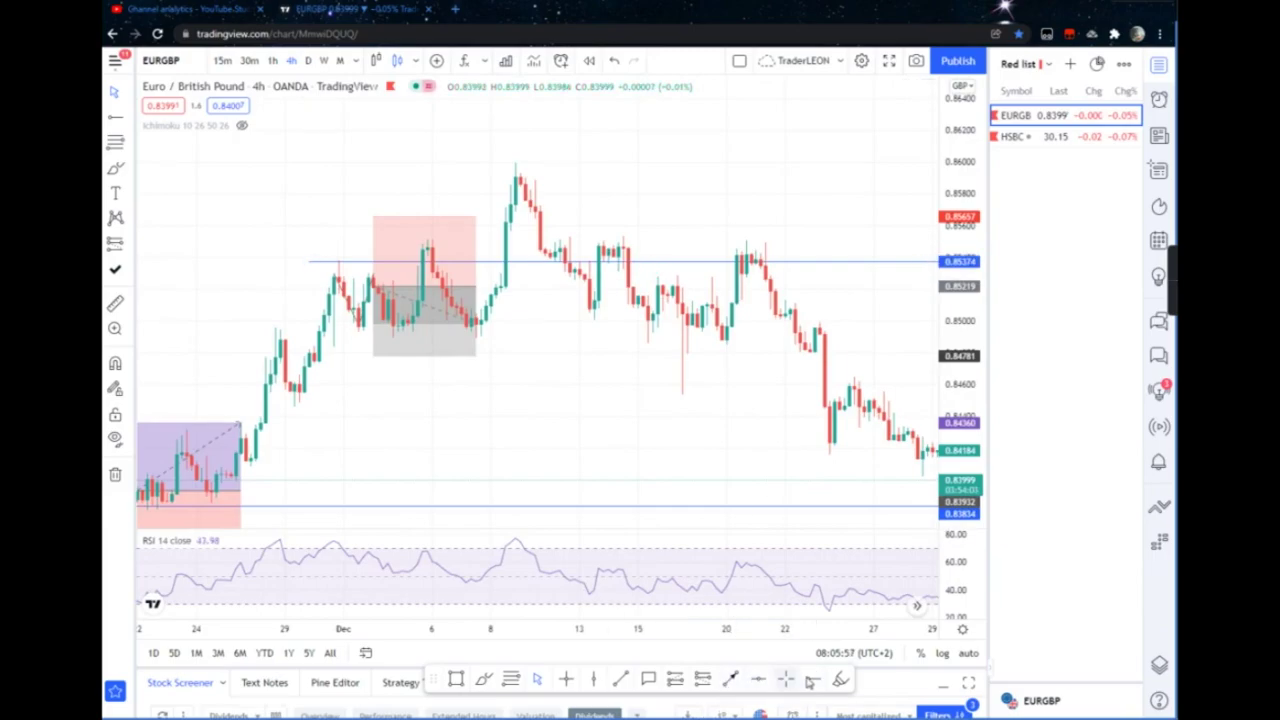
Connect the 14 Dec high, the next low and following high; add a ray at 0.85547
left_click(621, 681)
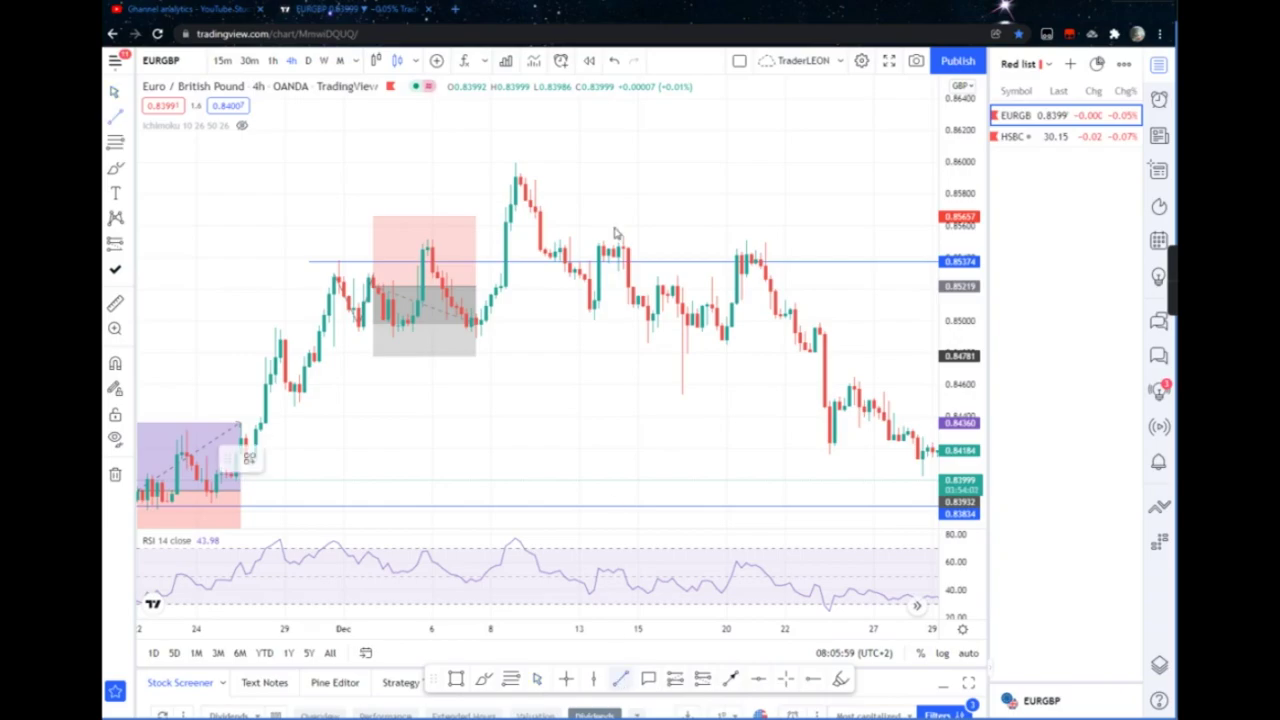
left_click(604, 248)
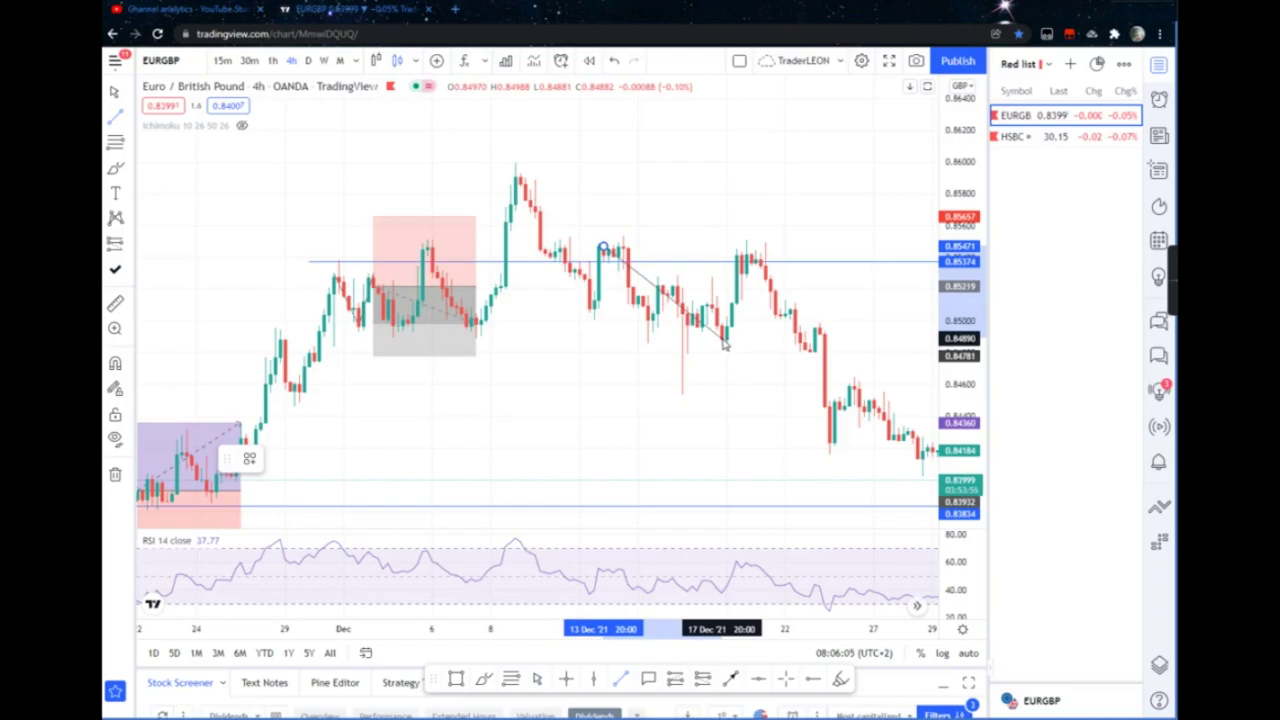
left_click(750, 376)
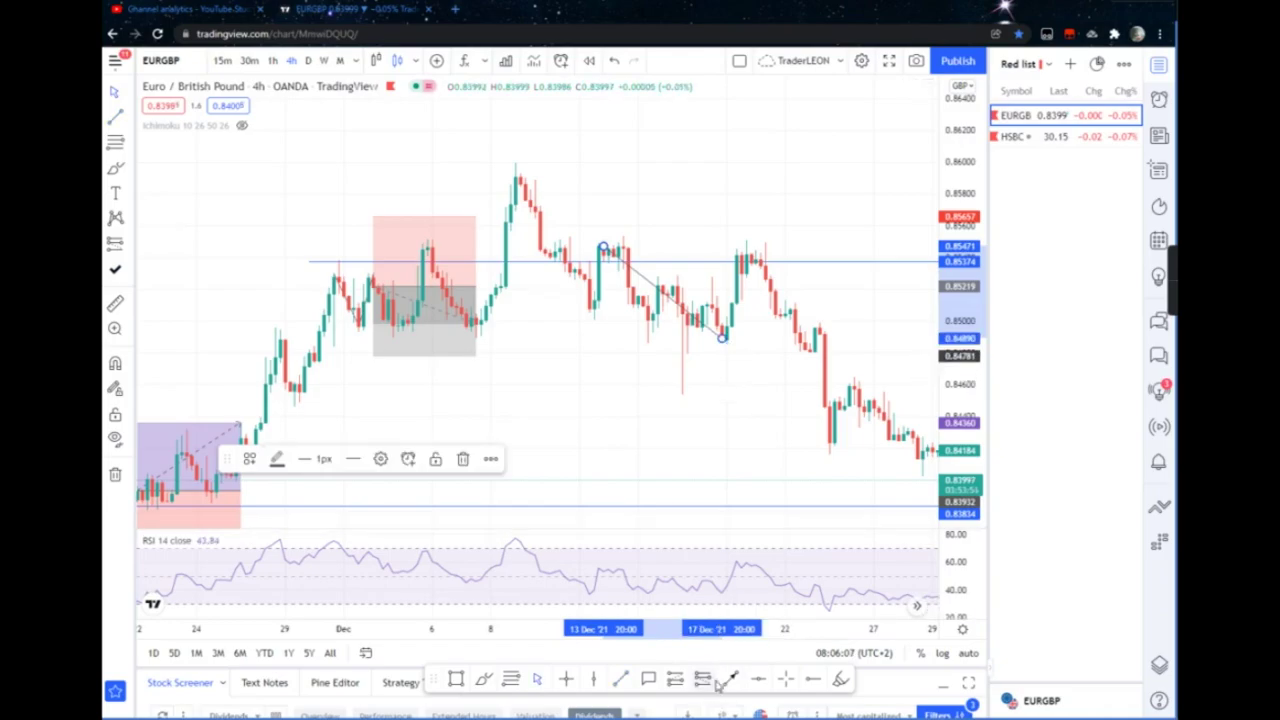
left_click(620, 684)
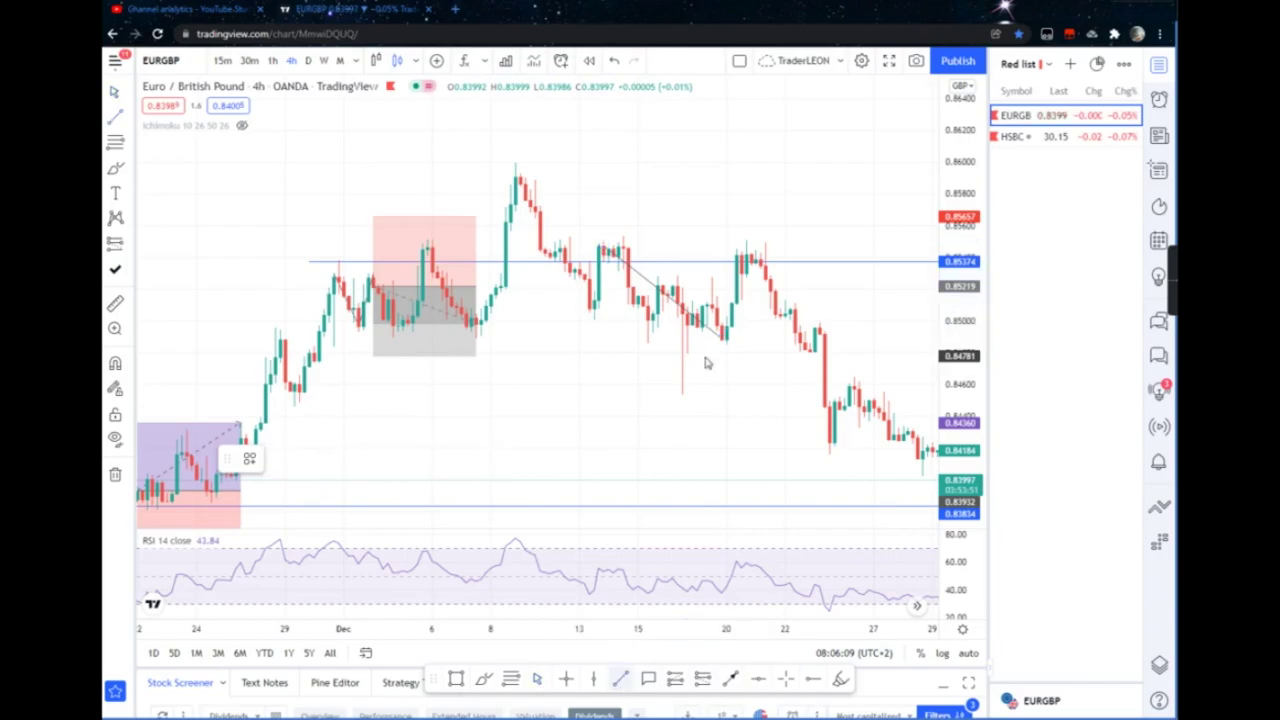
left_click(746, 247)
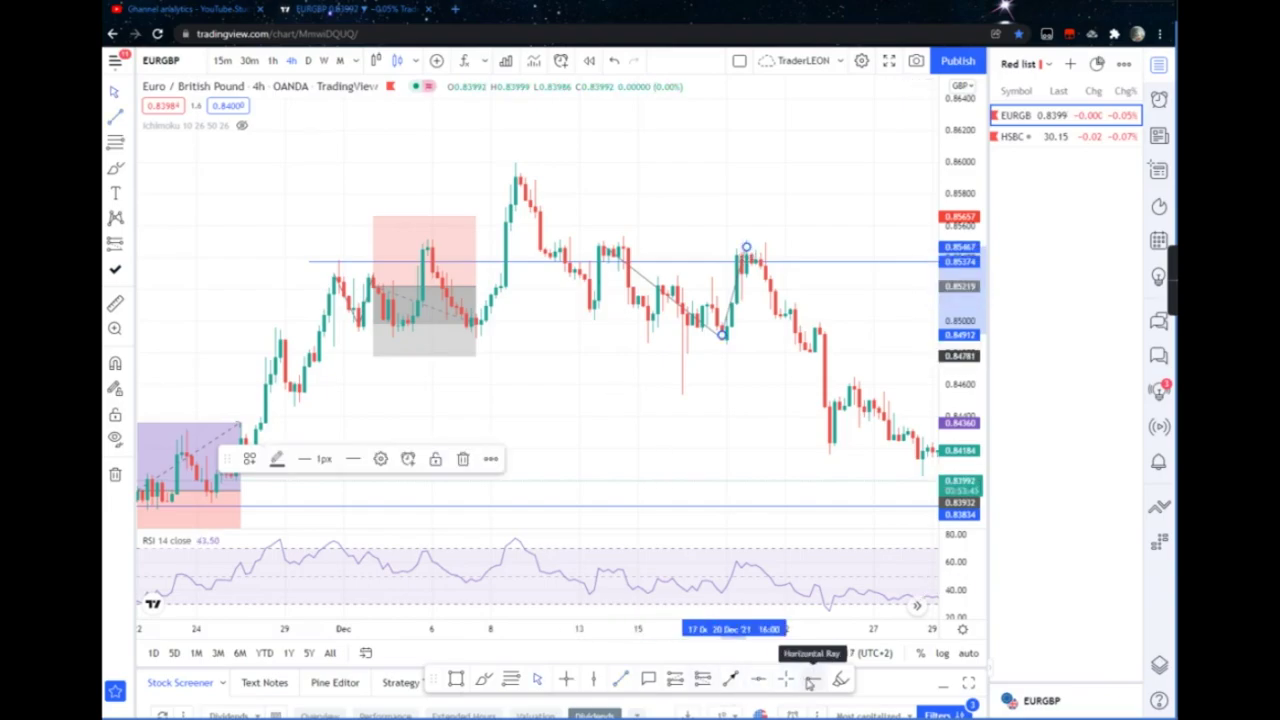
left_click(604, 243)
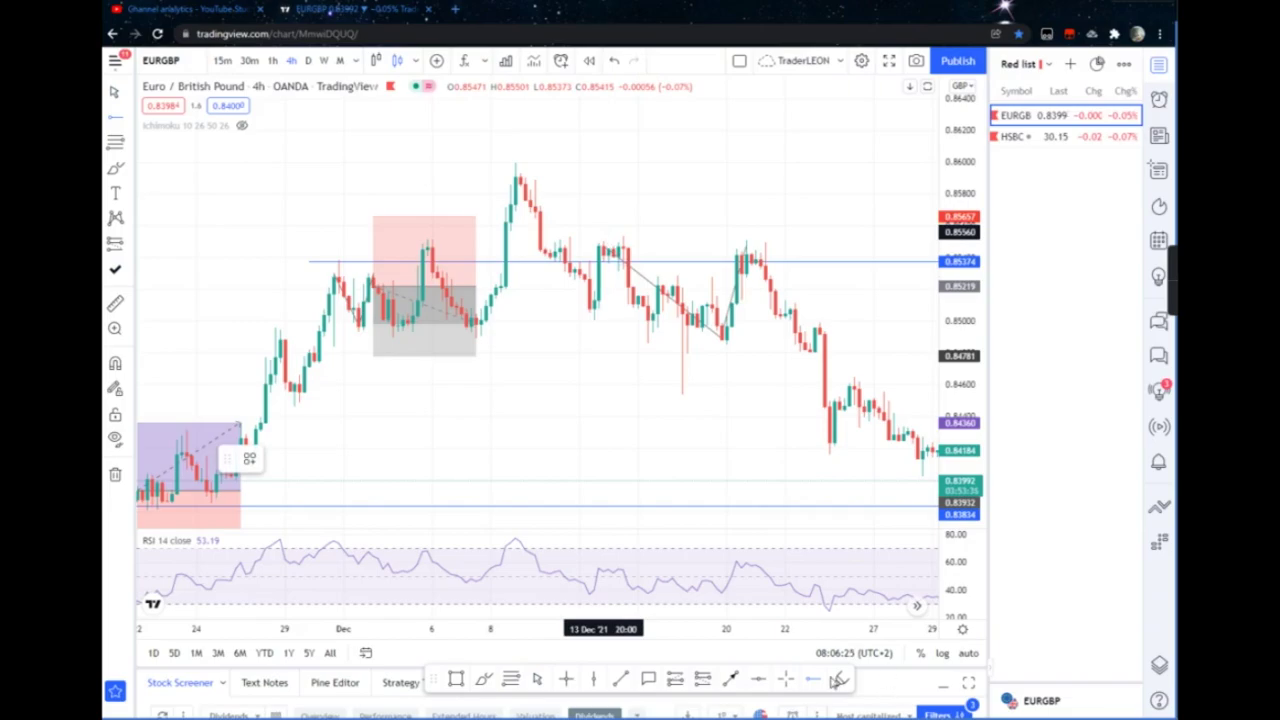
left_click(608, 234)
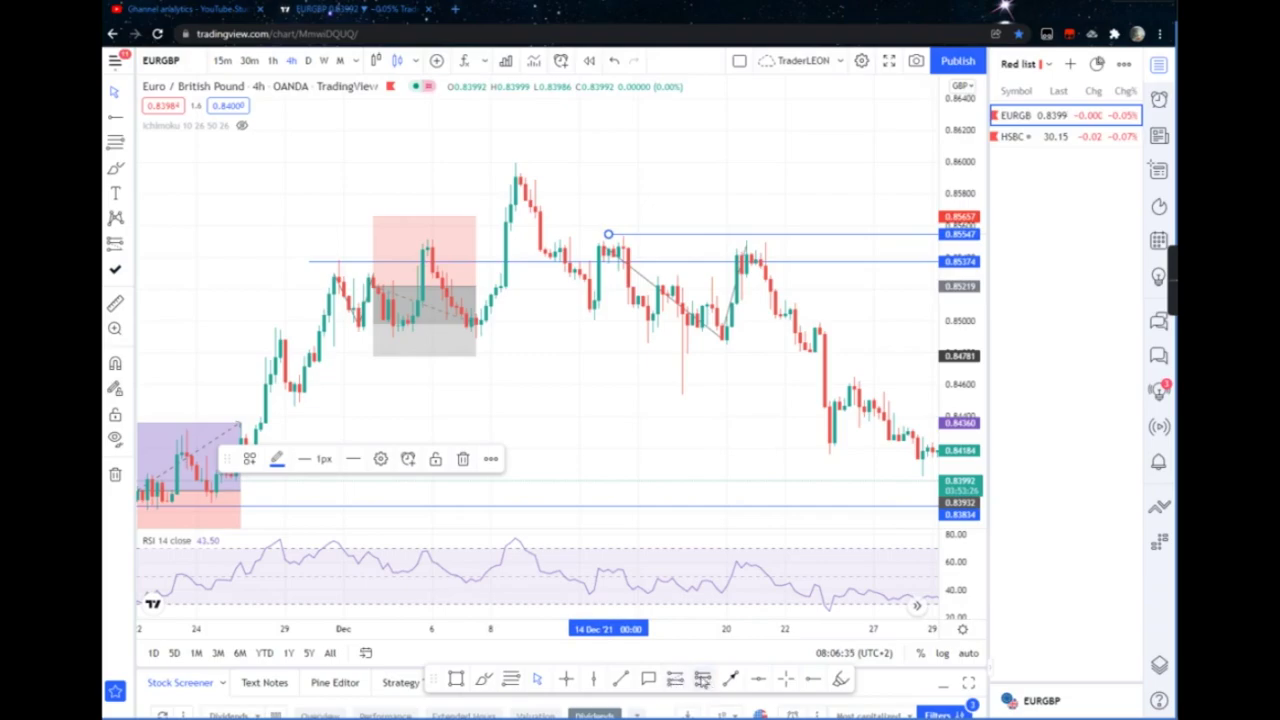
Place a short box on the 21 Dec high: entry 0.8536, stop 0.8580, target 0.8492
left_click(710, 600)
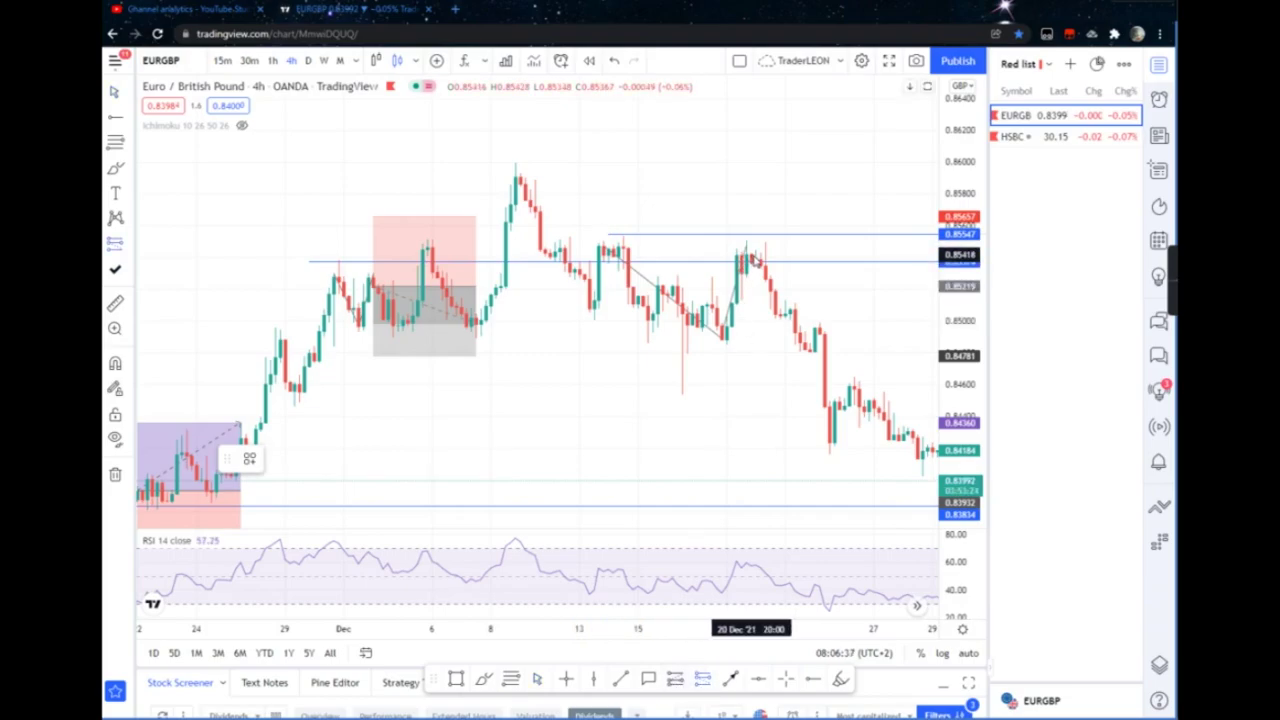
left_click(752, 264)
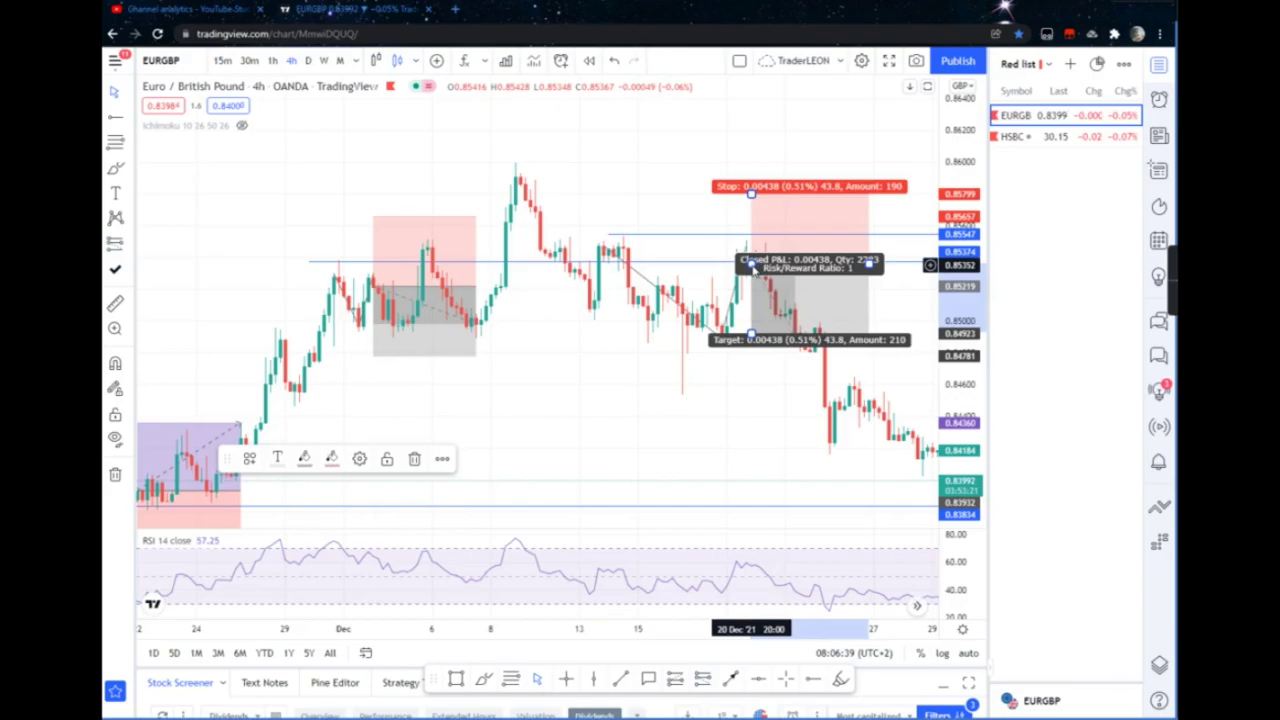
left_click(782, 442)
scroll(600, 406, "right", 5)
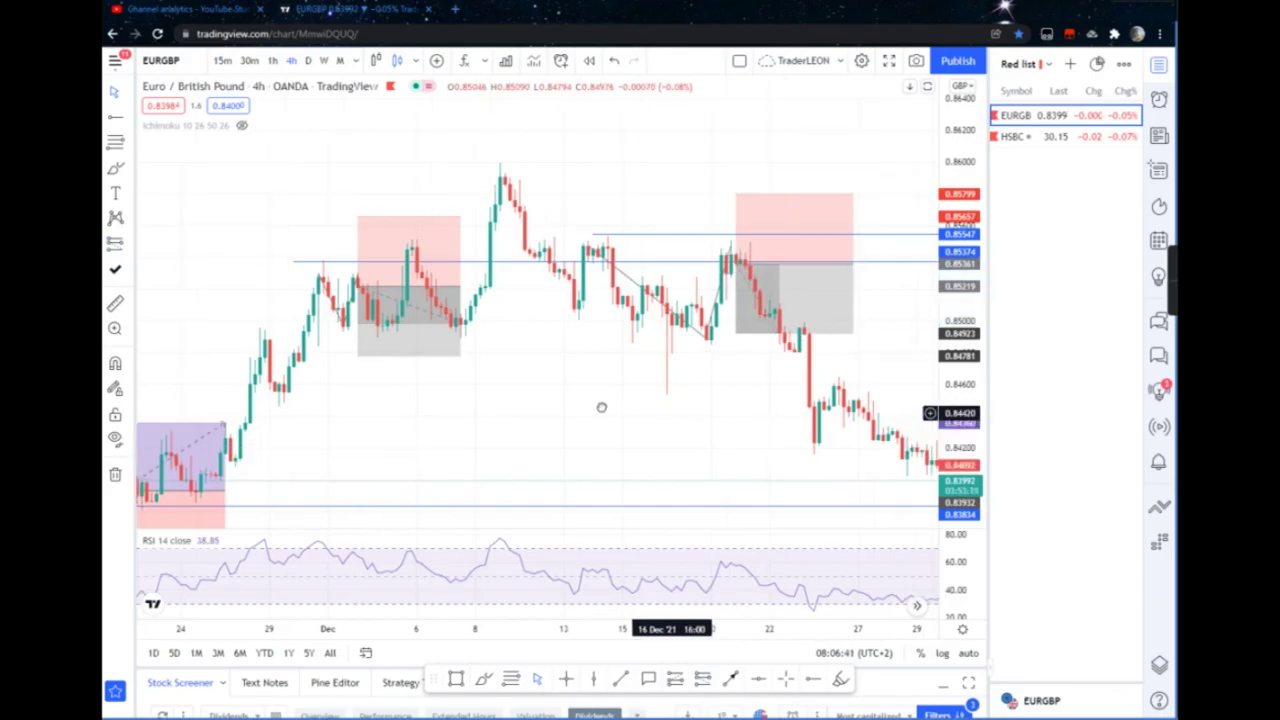
scroll(560, 401, "left", 3)
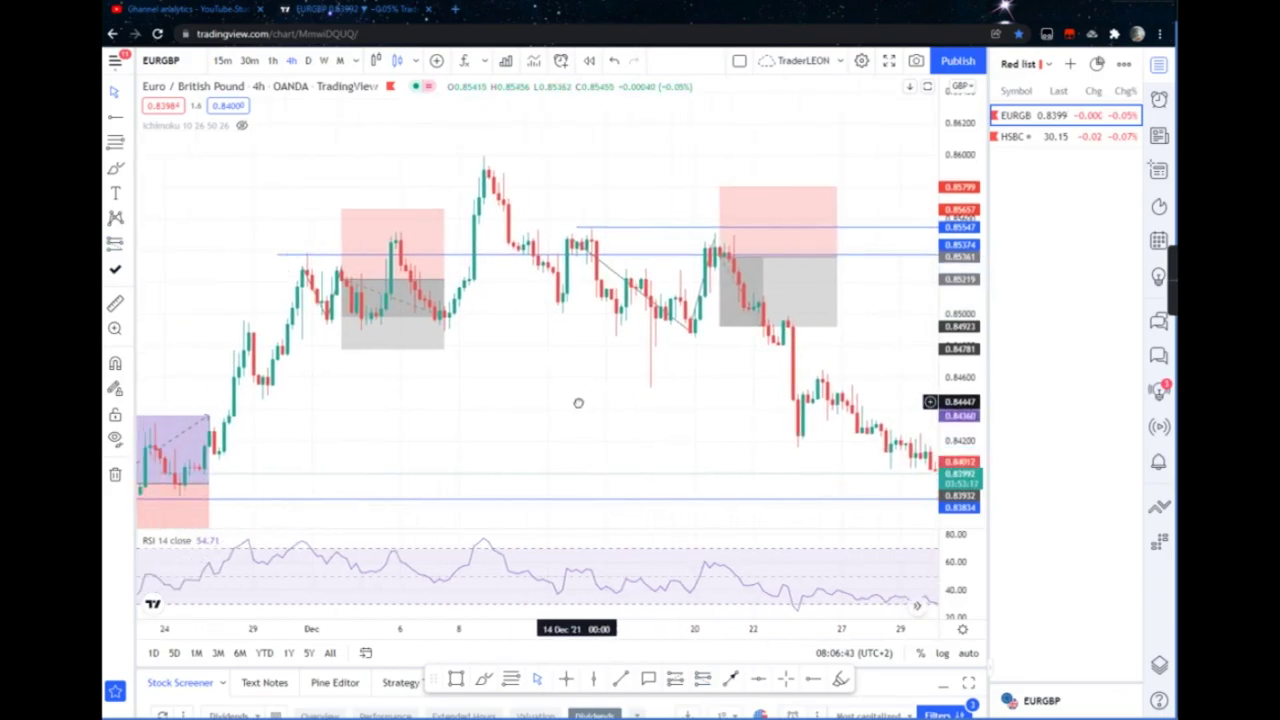
scroll(600, 410, "right", 7)
scroll(375, 390, "right", 6)
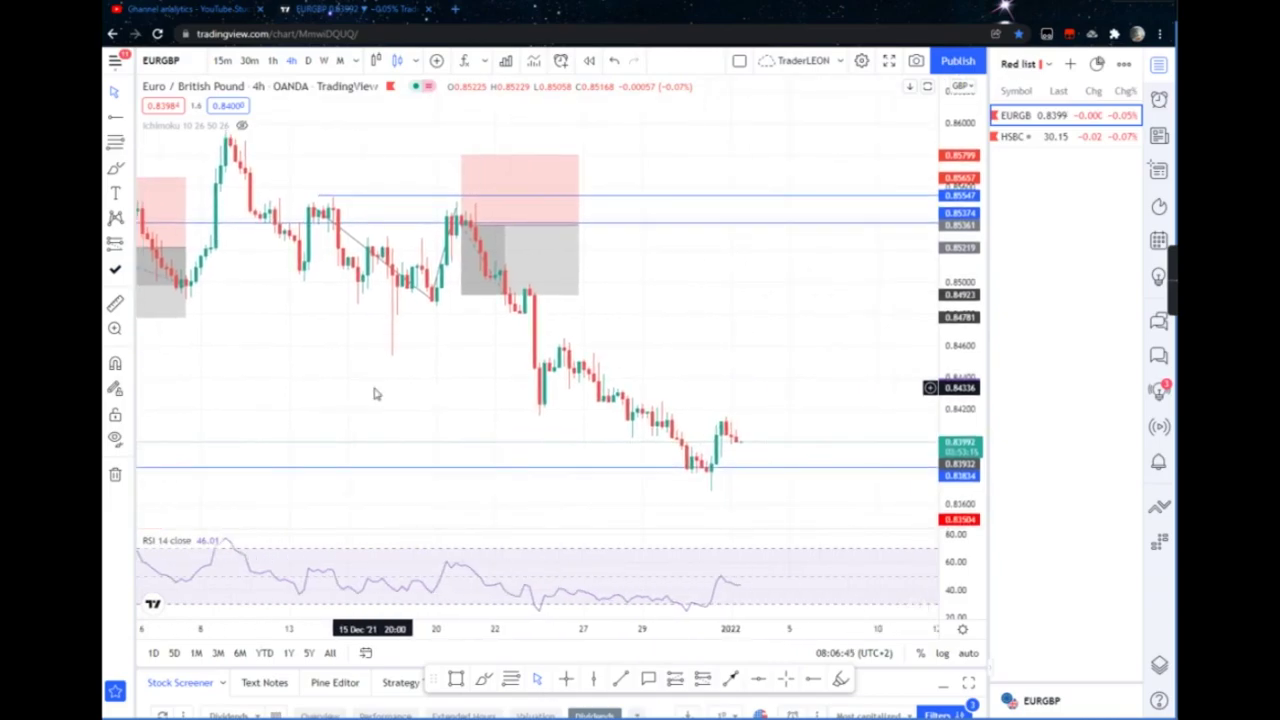
scroll(463, 394, "left", 20)
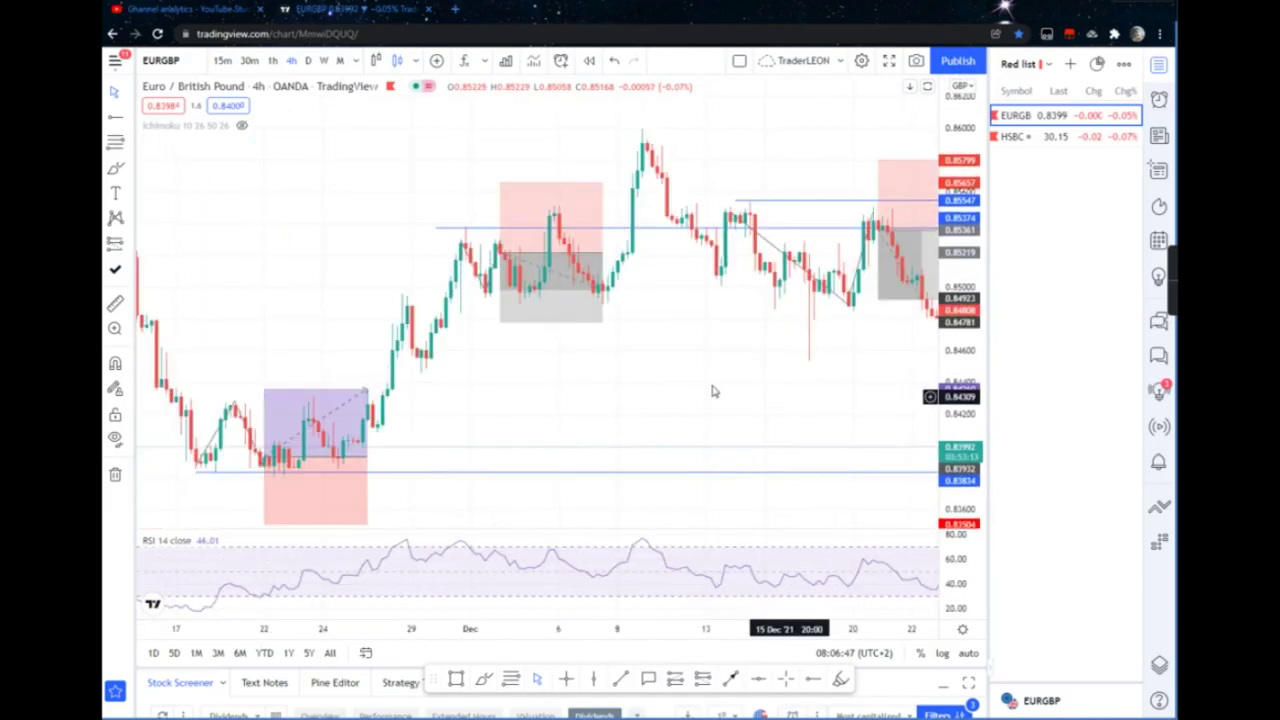